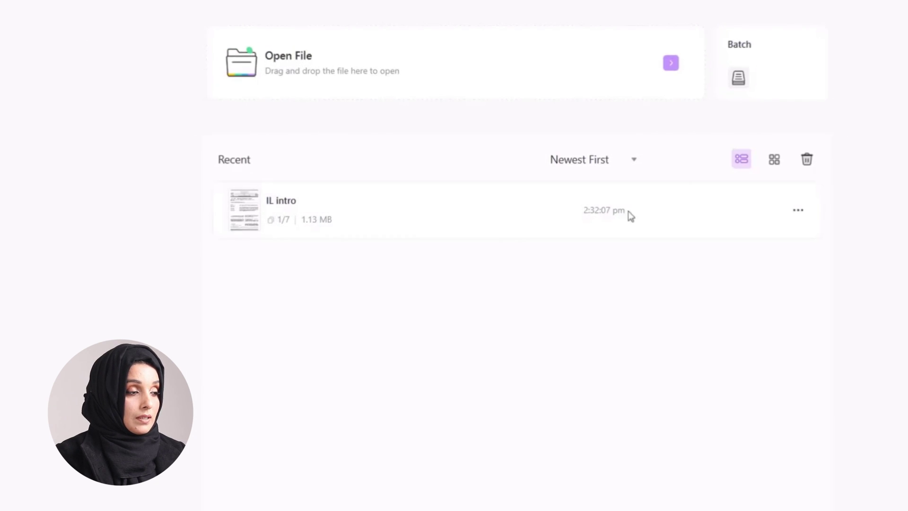
- Open the surface-chromium article PDF, then open IL intro from a new tab's recent files
click(291, 80)
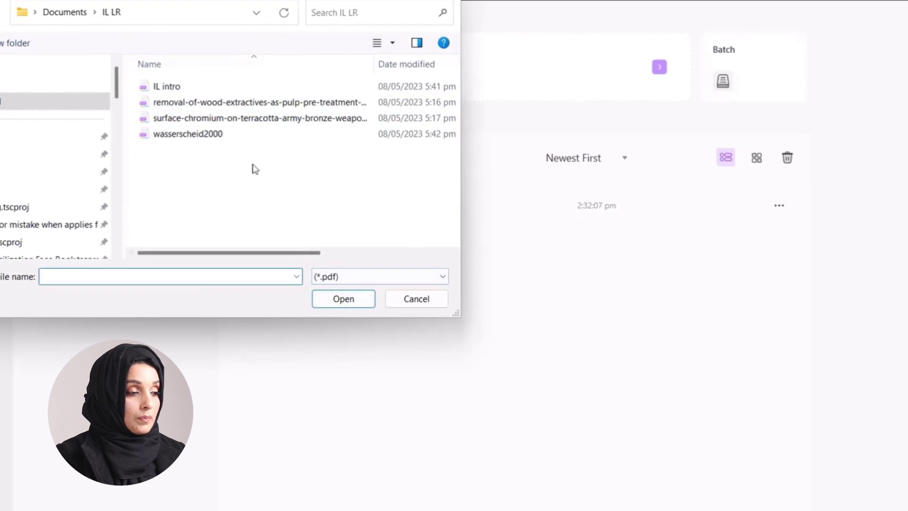
click(250, 118)
key(Return)
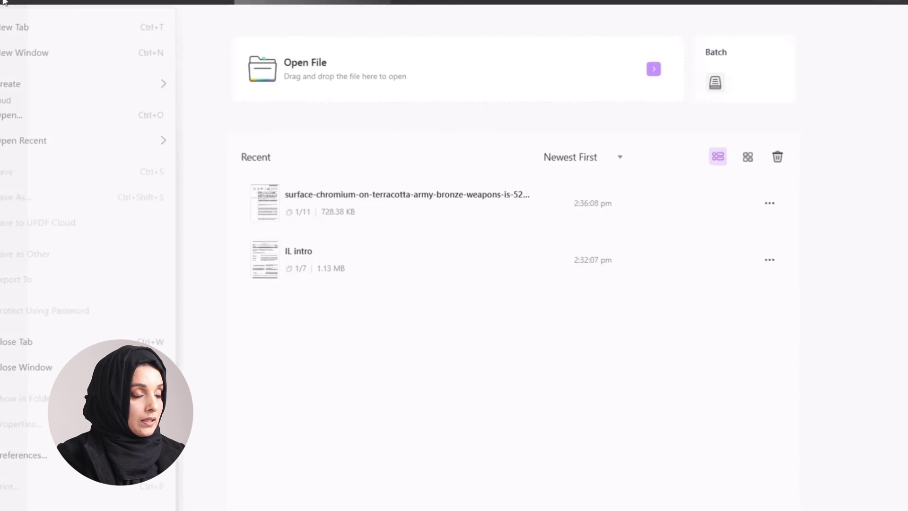
click(14, 28)
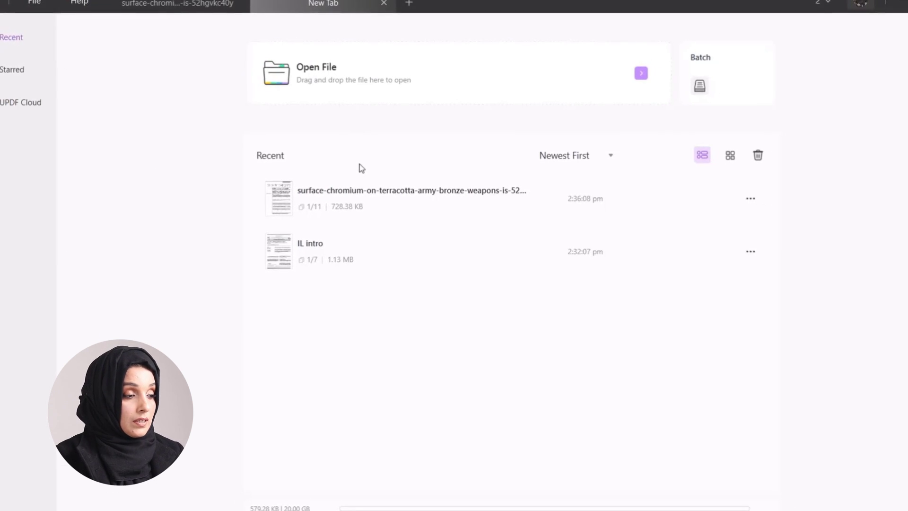
click(315, 244)
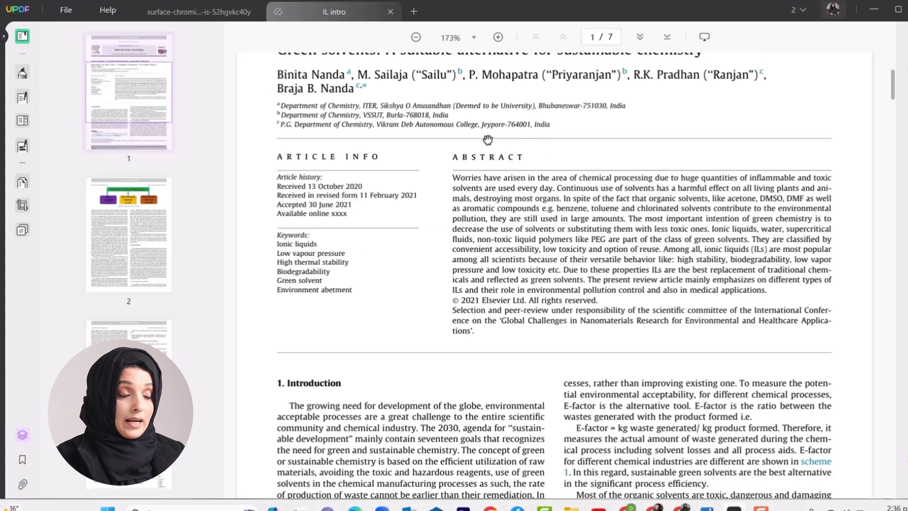
- Select the abstract text from 'Worries' through 'green solvents' using the comment tools
scroll(488, 139, up, 5)
scroll(388, 196, down, 3)
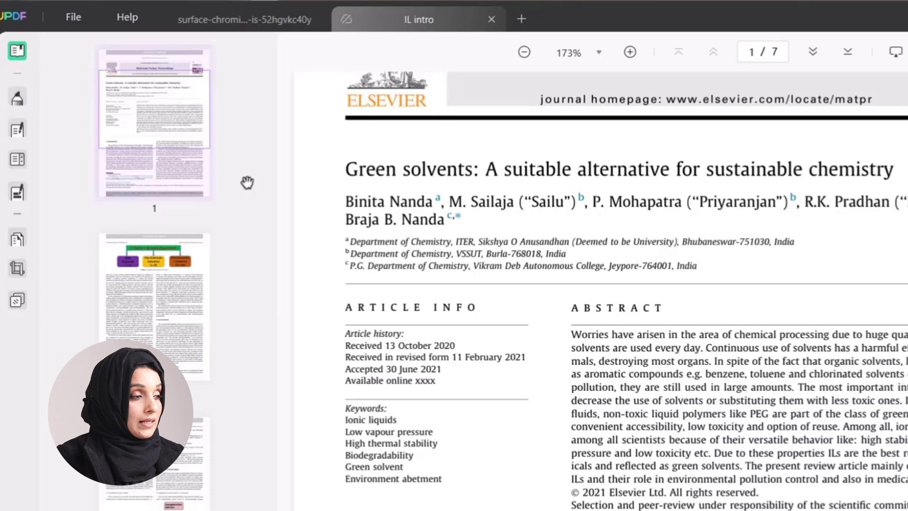
click(19, 99)
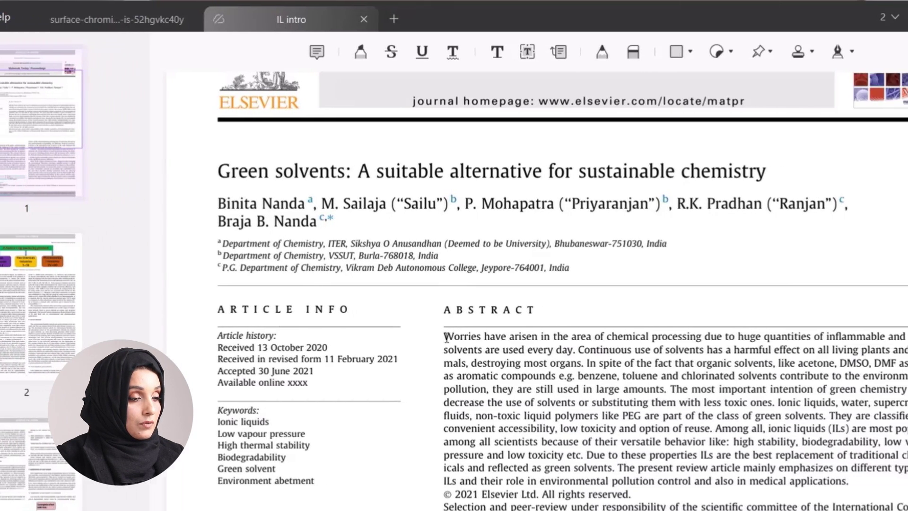
drag(449, 338, 710, 376)
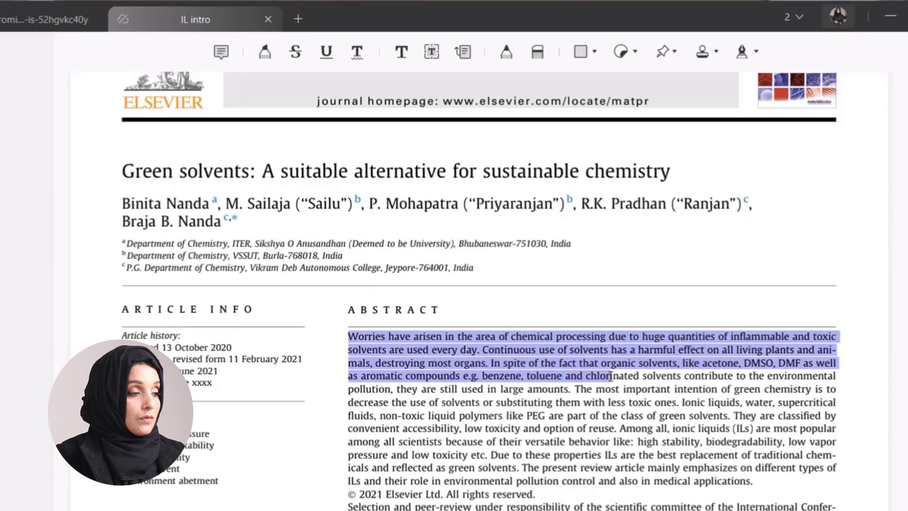
drag(609, 378, 412, 389)
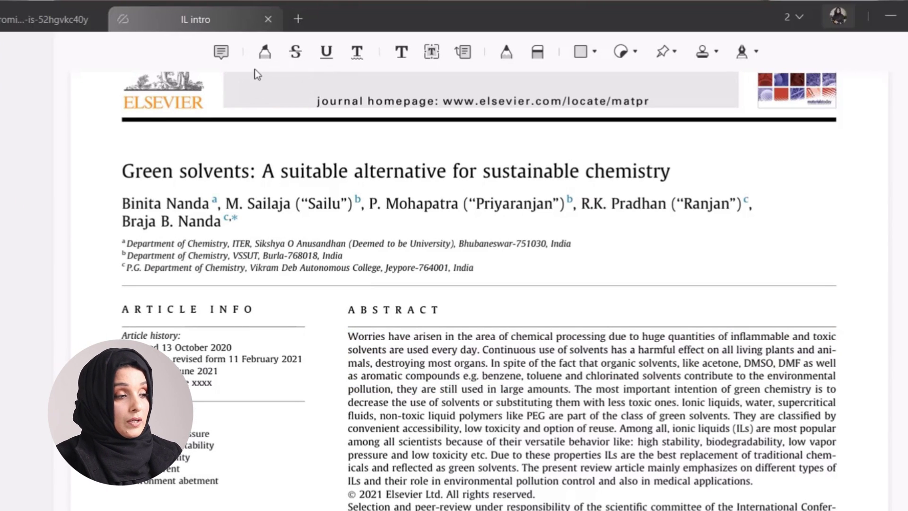
drag(348, 336, 733, 413)
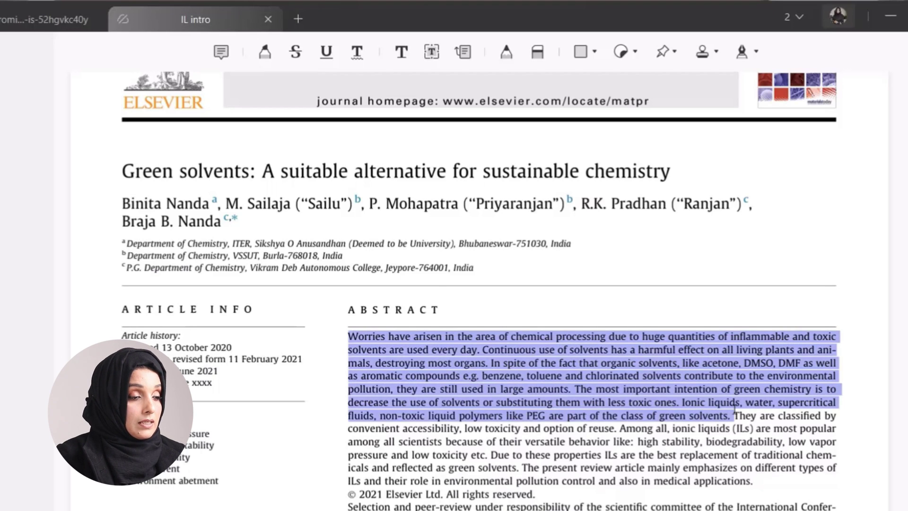
- Add a sticky note reading 'Revise this' beside the word Worries
click(221, 51)
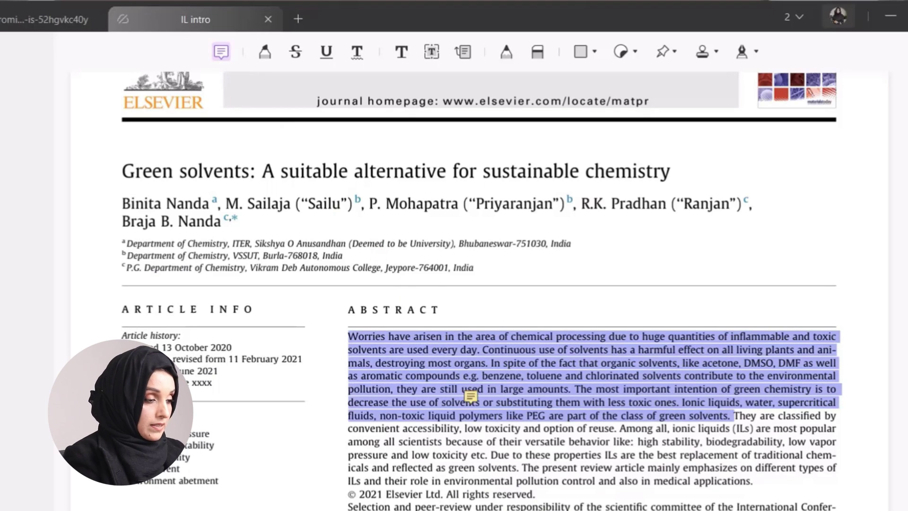
click(458, 391)
text(Revisethis)
click(588, 268)
drag(457, 389, 729, 415)
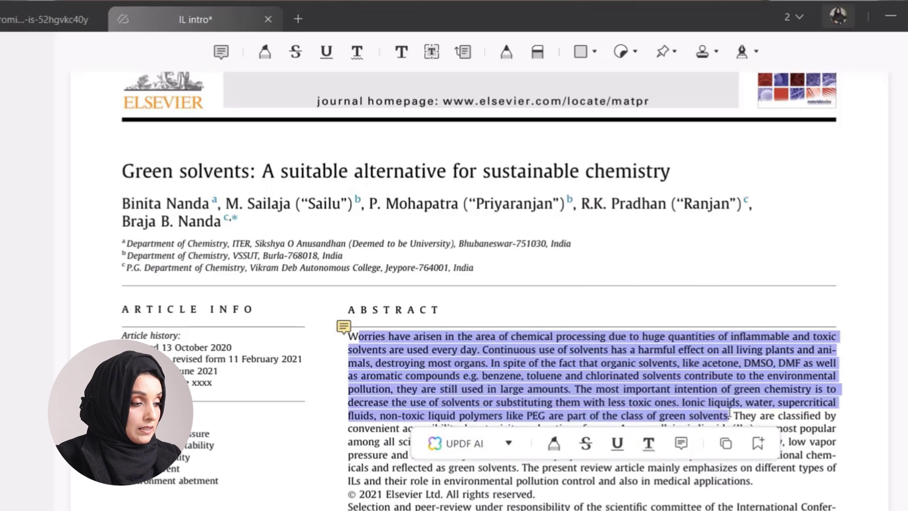
- Highlight the selected abstract text in yellow
click(265, 53)
click(691, 372)
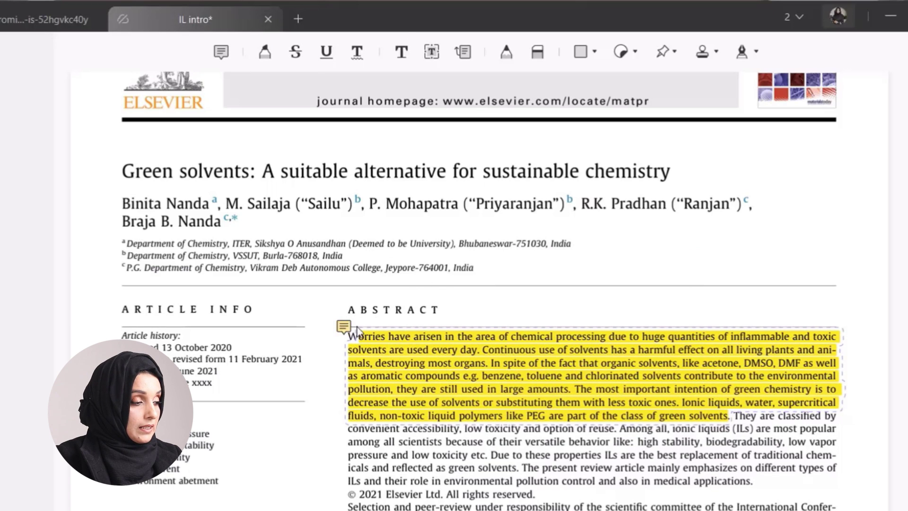
scroll(224, 326, down, 6)
- Strike through the Introduction's opening sentences, ending at 'chemistry.'
mouse_move(157, 287)
mouse_down()
mouse_move(381, 385)
mouse_move(398, 402)
mouse_up()
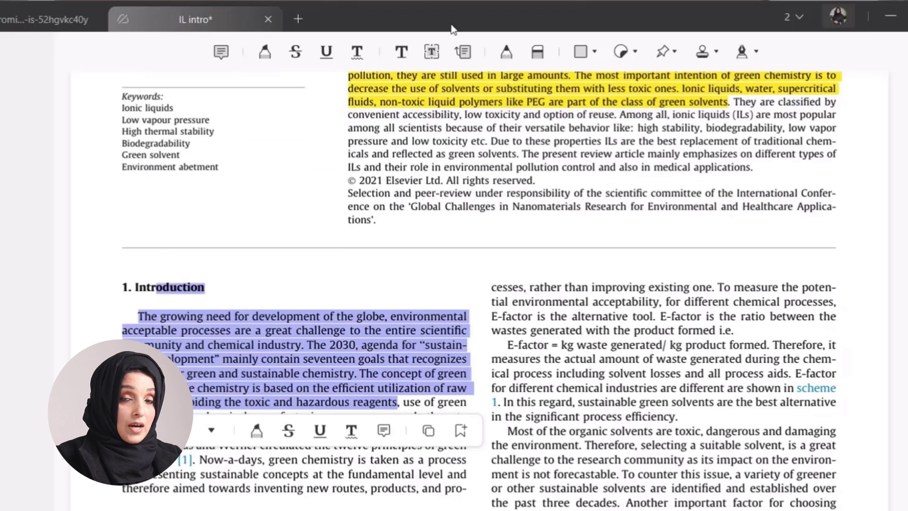
click(299, 53)
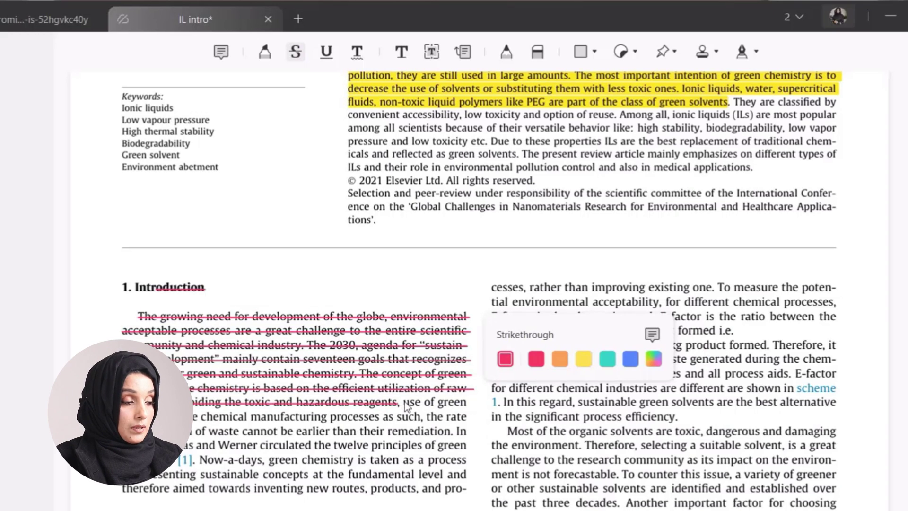
drag(410, 407, 361, 378)
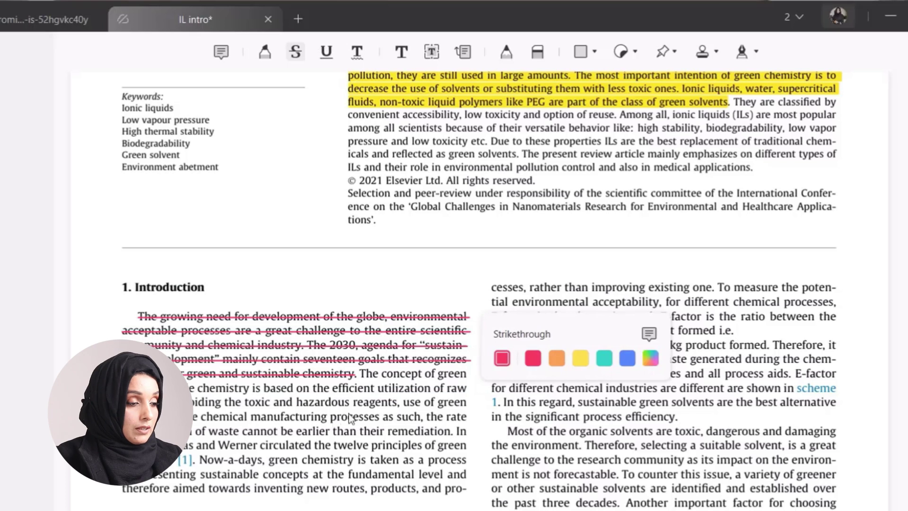
click(415, 450)
- Underline 'The concept of green' through 'remediation' and attach a blank comment note
key(ctrl+alt+u)
drag(360, 377, 452, 431)
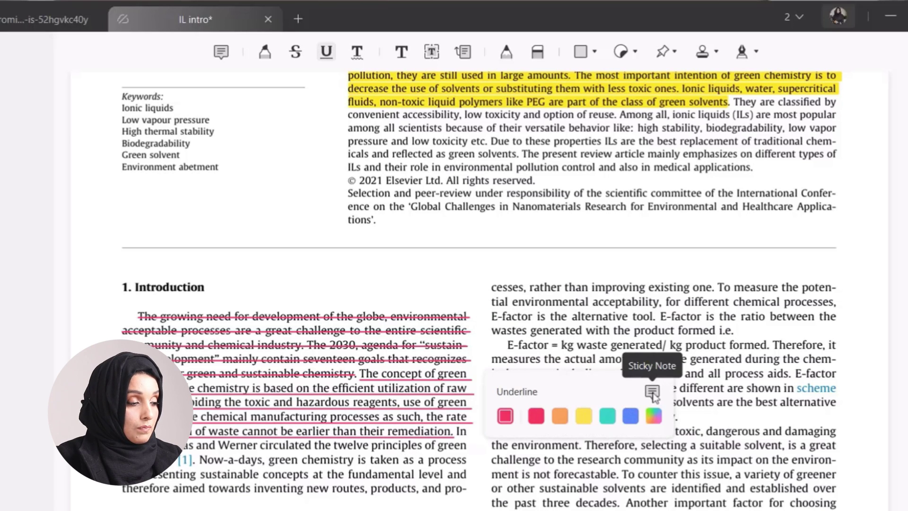
click(653, 392)
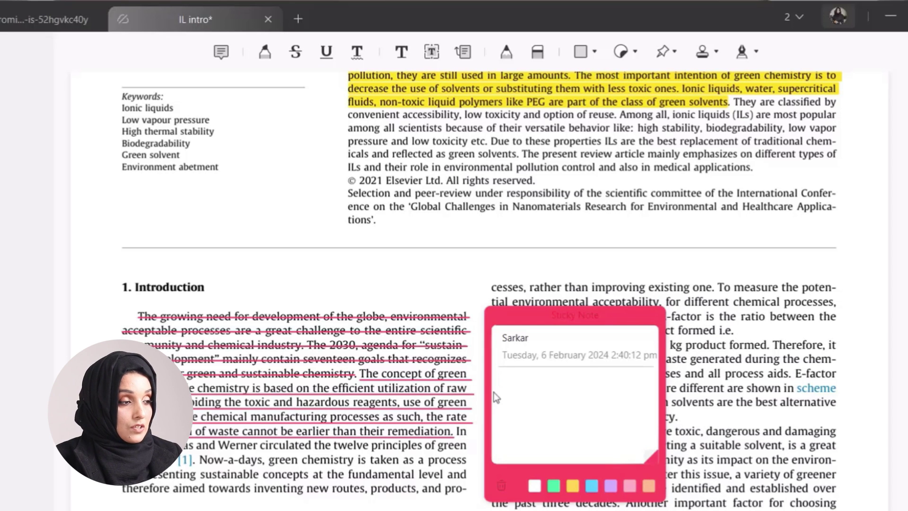
- Squiggle-underline the first right-column lines and place a callout box with a leader line
click(357, 52)
drag(492, 288, 734, 331)
click(447, 31)
drag(649, 373, 439, 228)
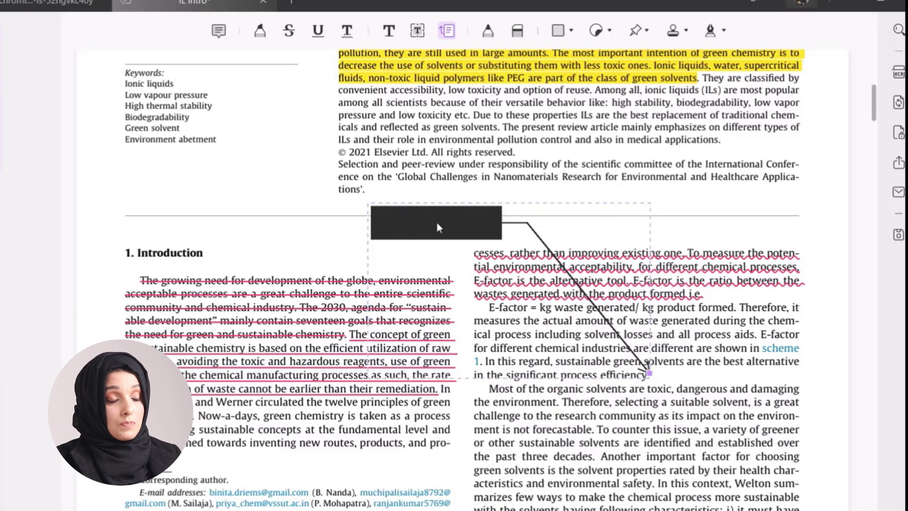
- Make the 'Add more informatiomn' callout white and move it above the Introduction heading
drag(437, 228, 519, 284)
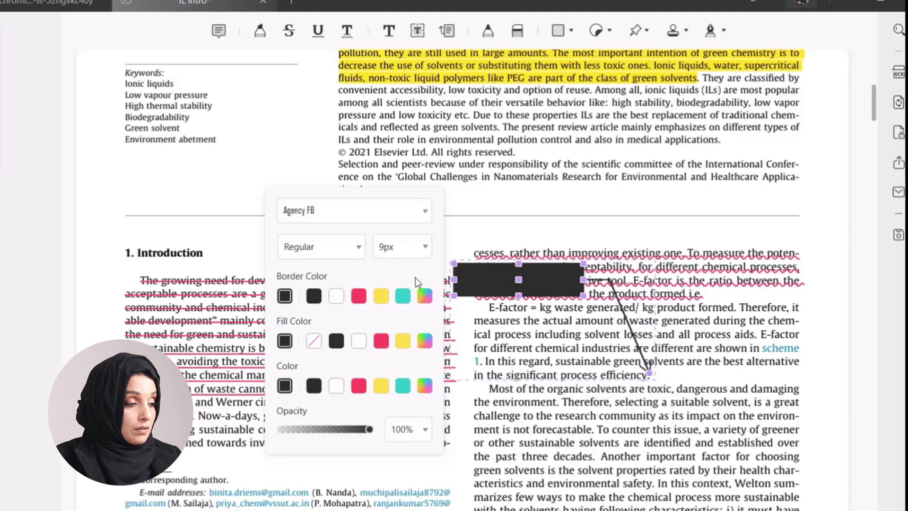
click(336, 296)
drag(539, 289, 487, 235)
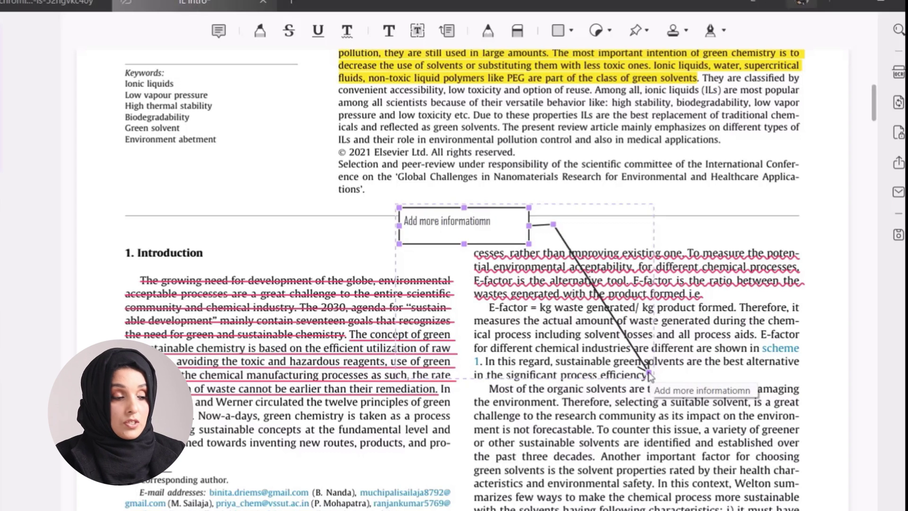
key(p)
scroll(527, 309, down, 5)
scroll(294, 237, up, 5)
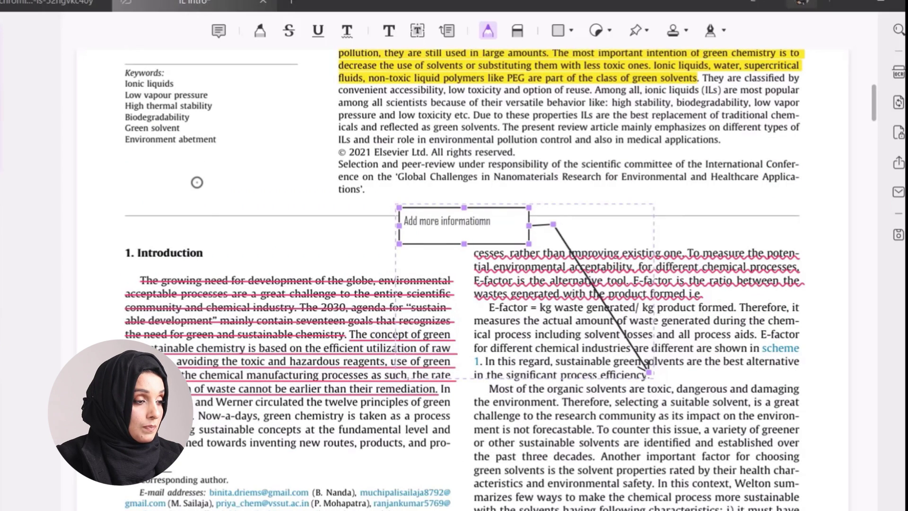
- Draw a freehand pencil loop around the abstract's closing lines and an underline beneath them
click(488, 31)
click(473, 60)
click(488, 31)
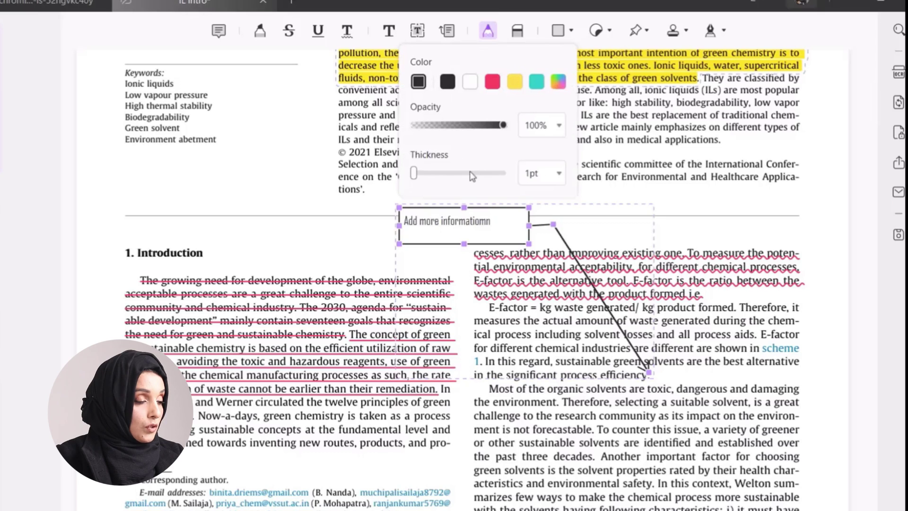
drag(233, 157, 231, 178)
mouse_move(353, 122)
mouse_down()
mouse_move(434, 144)
mouse_move(365, 126)
mouse_up()
drag(496, 144, 683, 147)
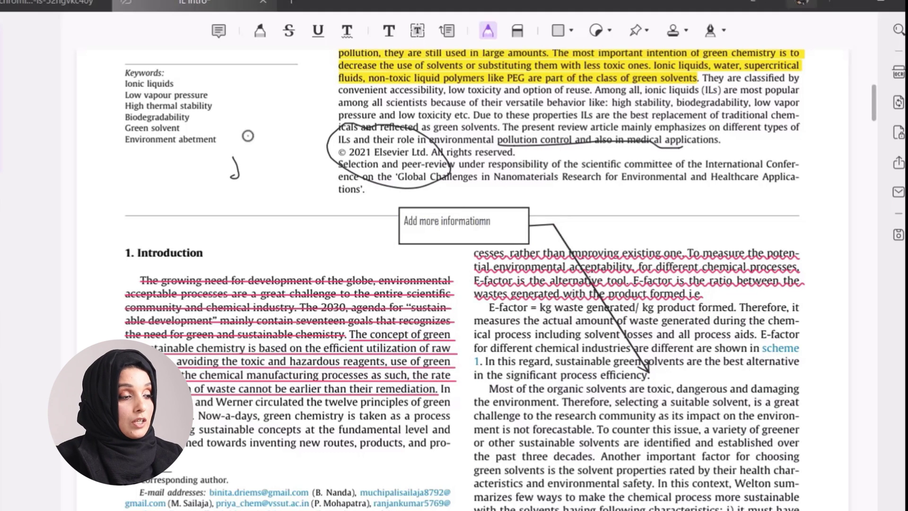
- Erase the freehand underline under 'pollution control' with the Eraser
click(488, 30)
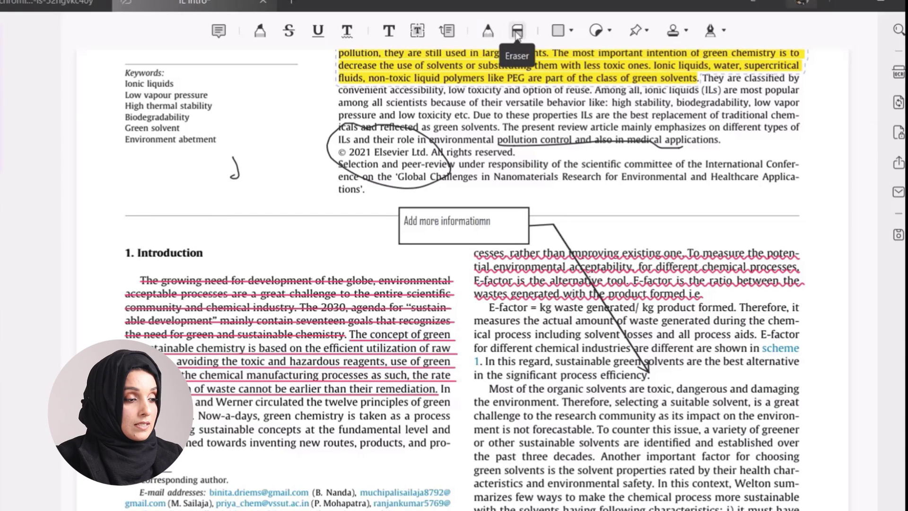
click(517, 31)
mouse_move(528, 143)
mouse_down()
mouse_move(649, 137)
mouse_move(693, 151)
mouse_move(511, 141)
mouse_up()
key(Escape)
click(521, 123)
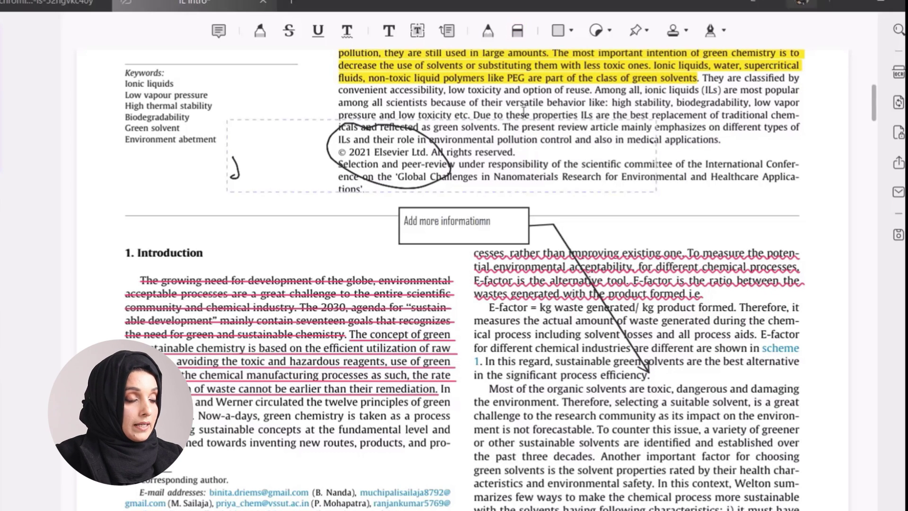
- Draw an arrow pointing up toward the Keywords list
click(568, 31)
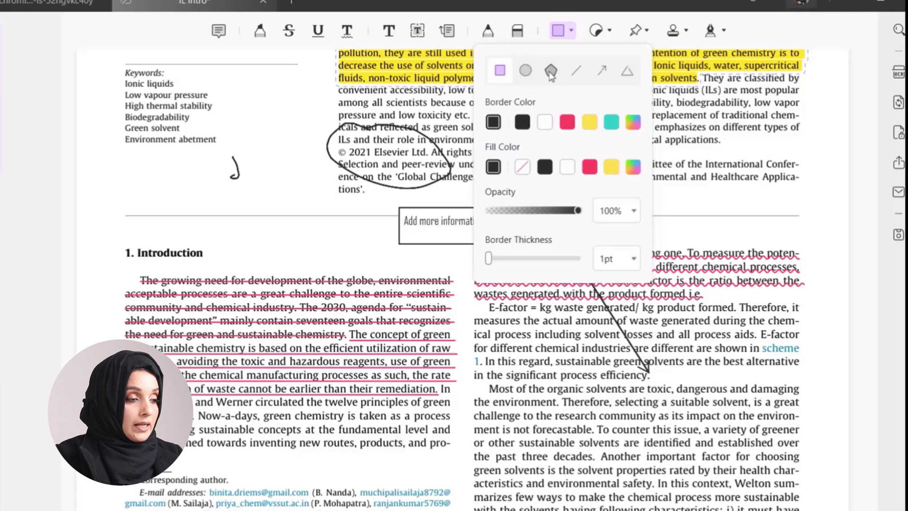
click(602, 71)
drag(128, 236, 170, 164)
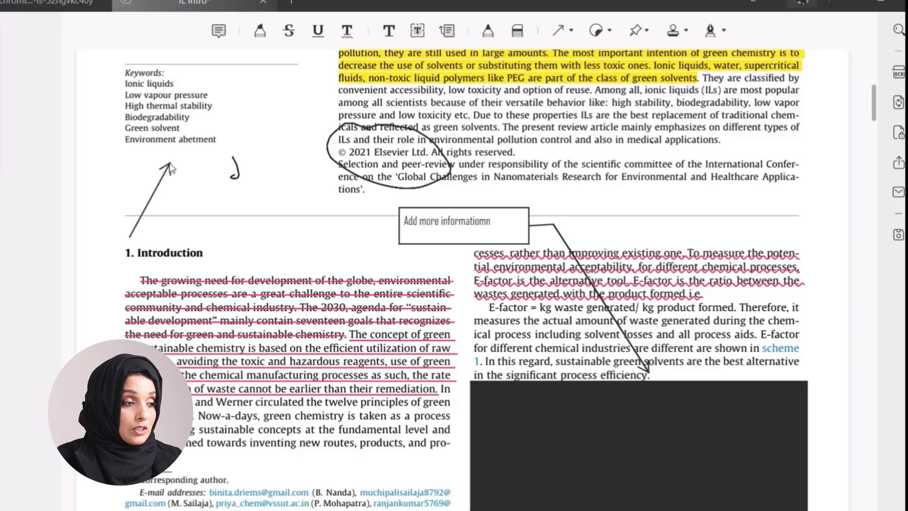
click(586, 81)
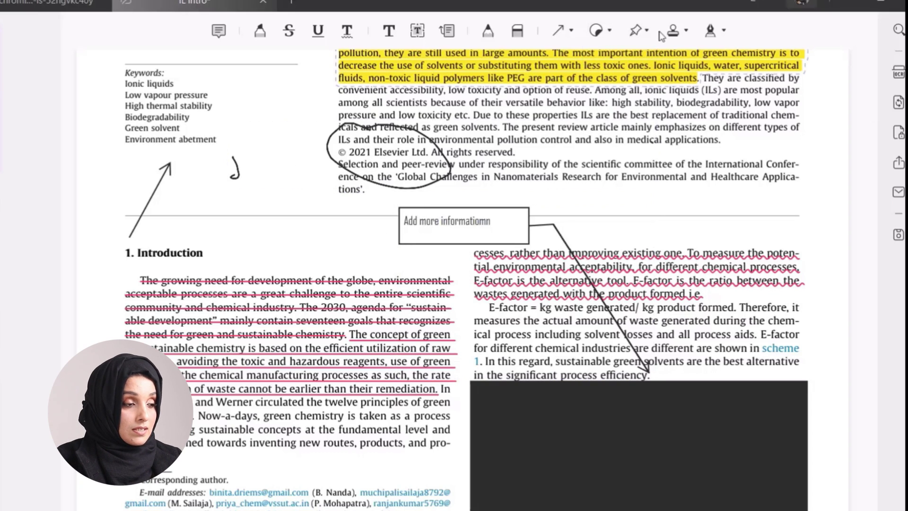
- Browse the sticker gallery's number and Christmas collections, and show the pin annotation options
click(611, 32)
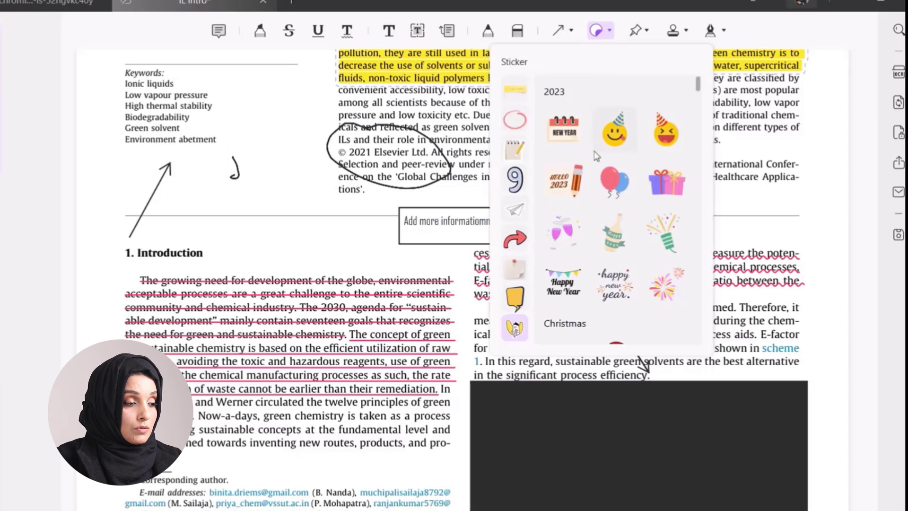
scroll(597, 156, down, 7)
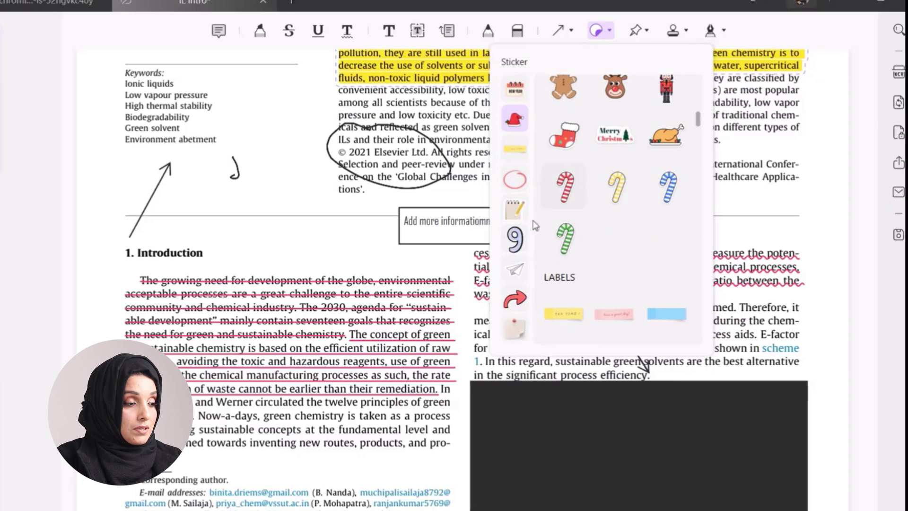
click(517, 240)
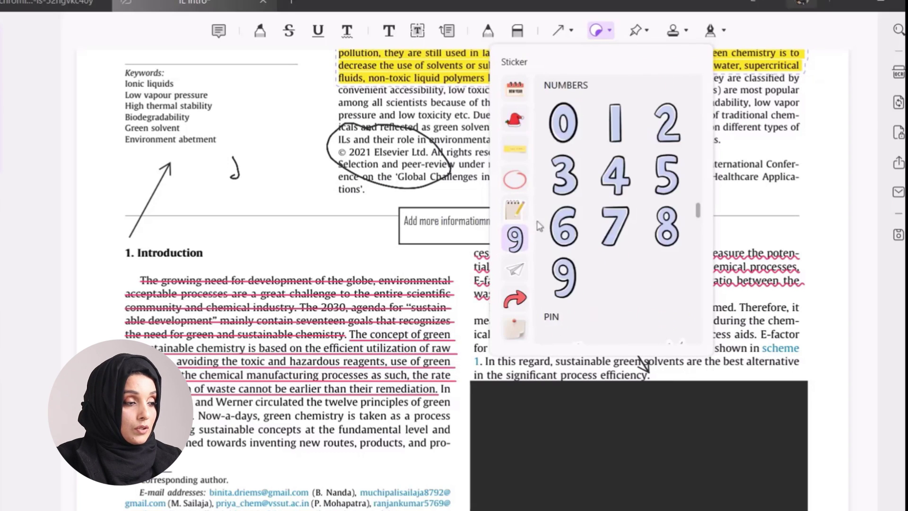
click(524, 122)
scroll(589, 203, down, 10)
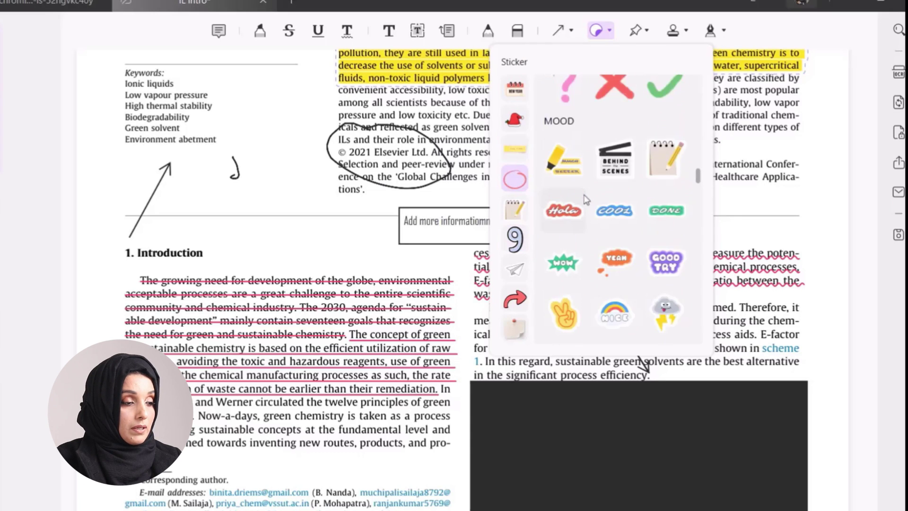
scroll(586, 199, down, 5)
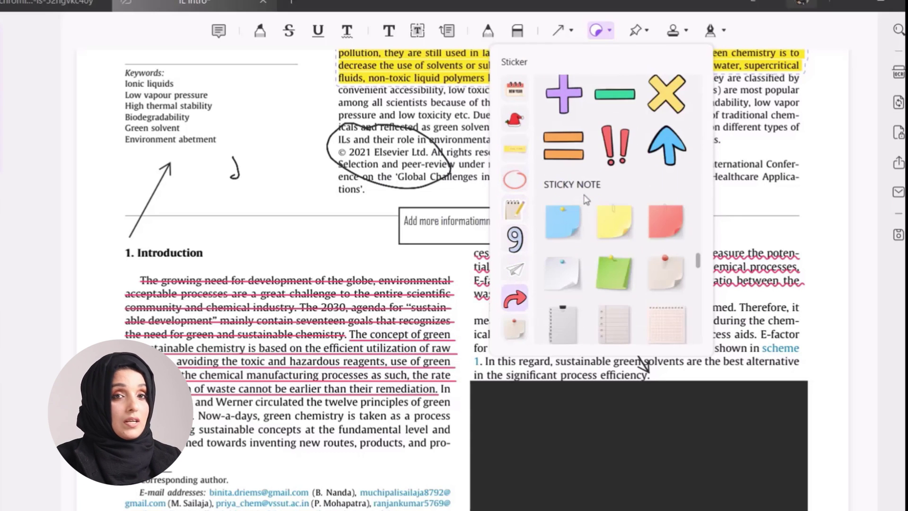
click(636, 30)
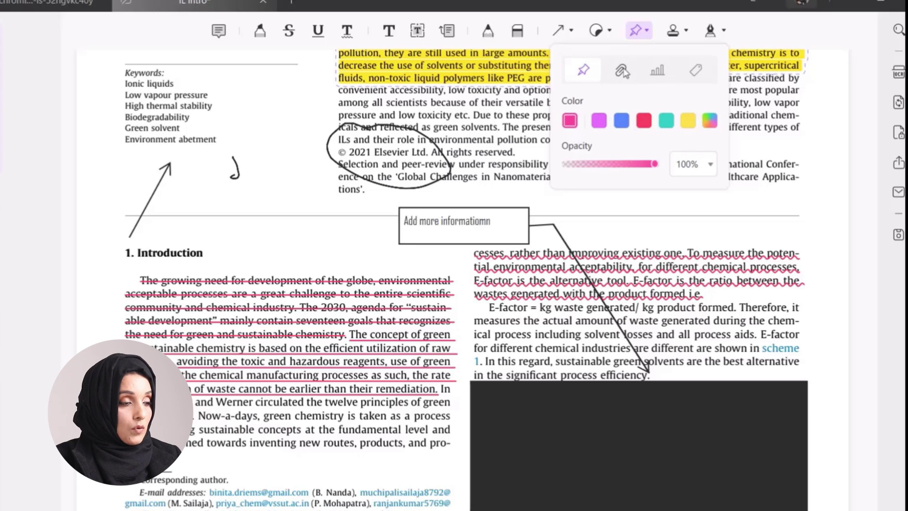
- Attach the wasserscheid2000 PDF as a paperclip pin beside 'Now-a-days' in the Introduction
click(623, 72)
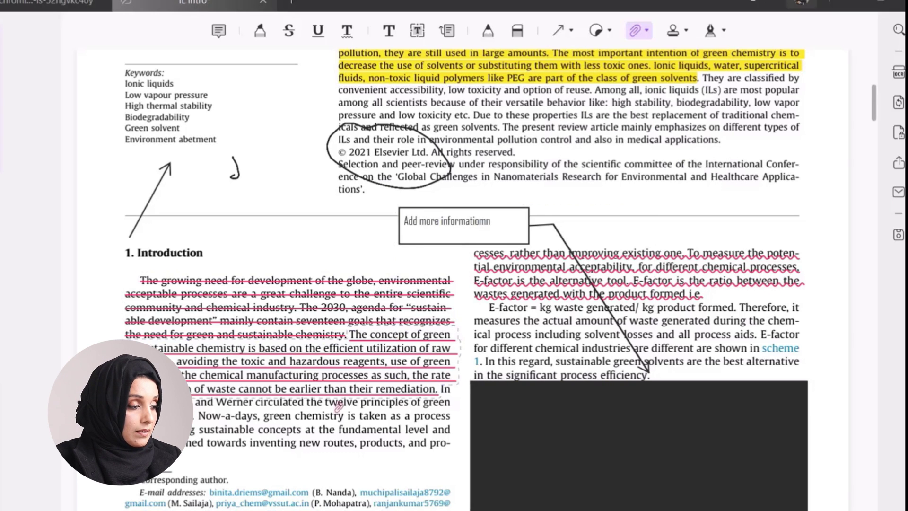
scroll(342, 403, down, 1)
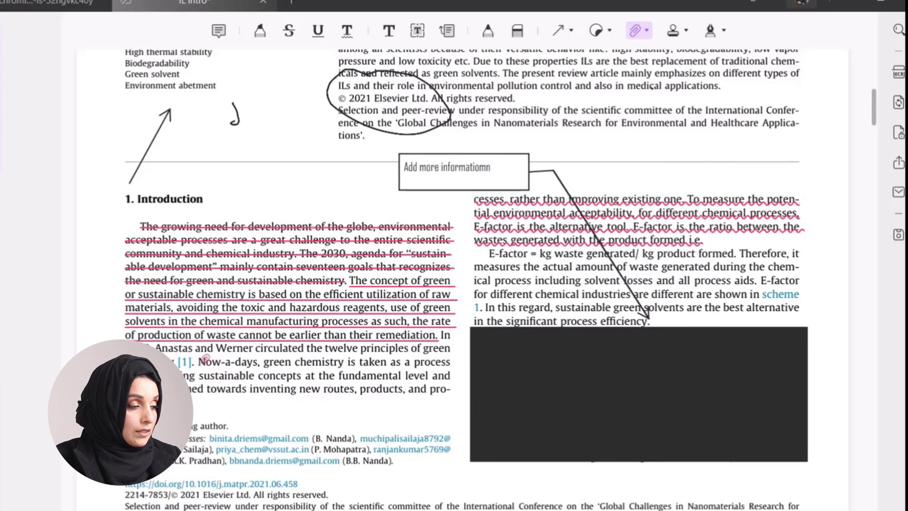
click(205, 359)
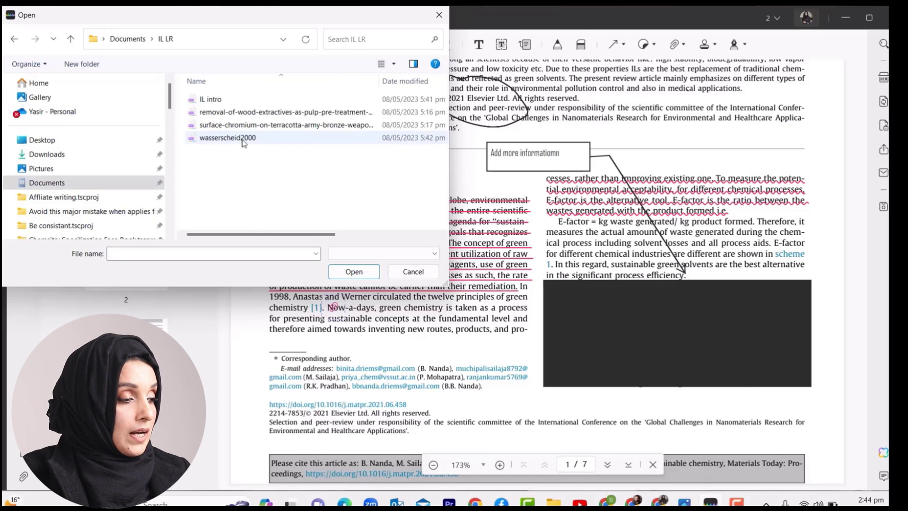
click(242, 142)
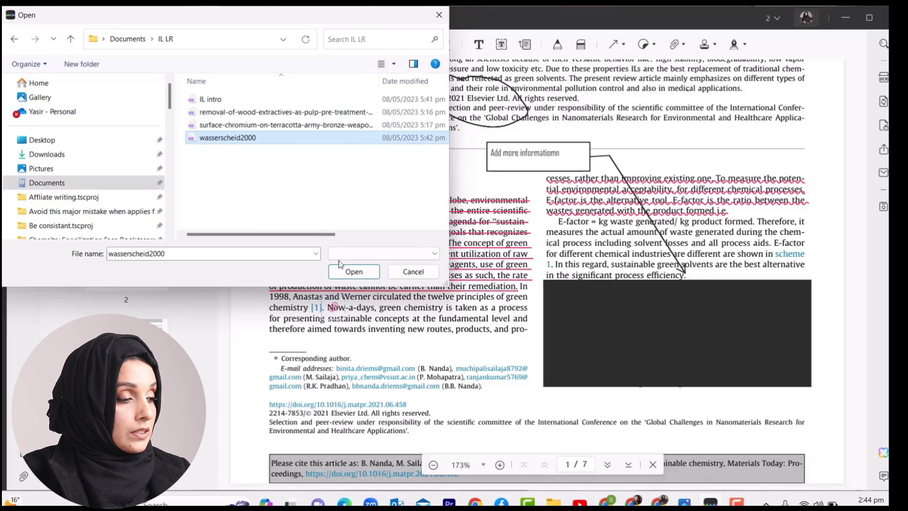
click(358, 272)
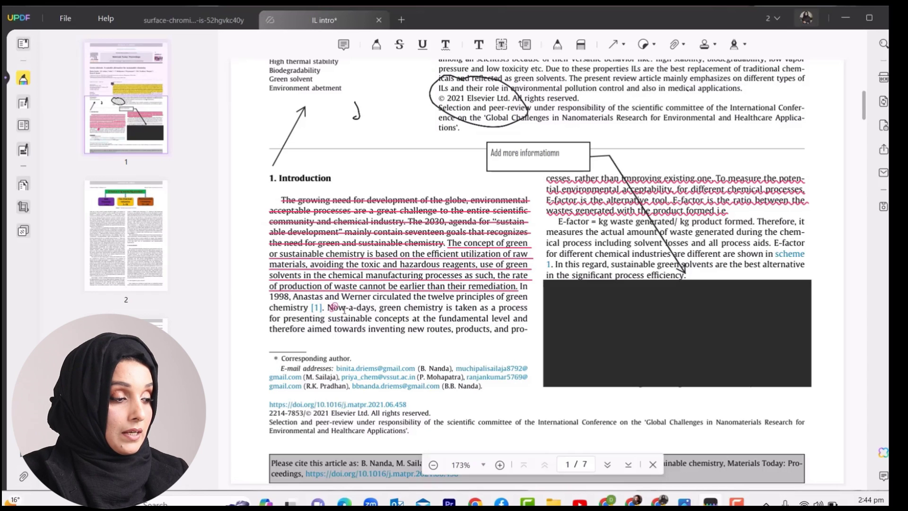
- Open the attached wasserscheid2000 file to check it, then close it
click(336, 307)
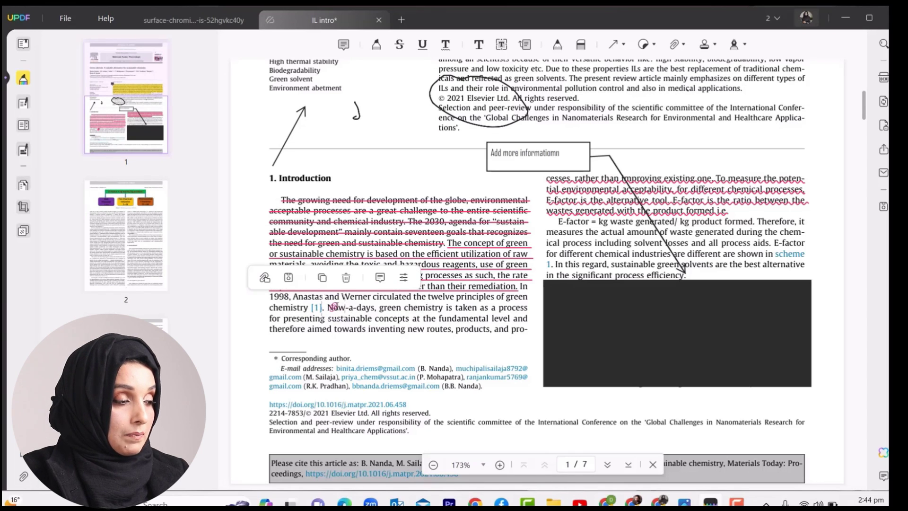
double_click(335, 308)
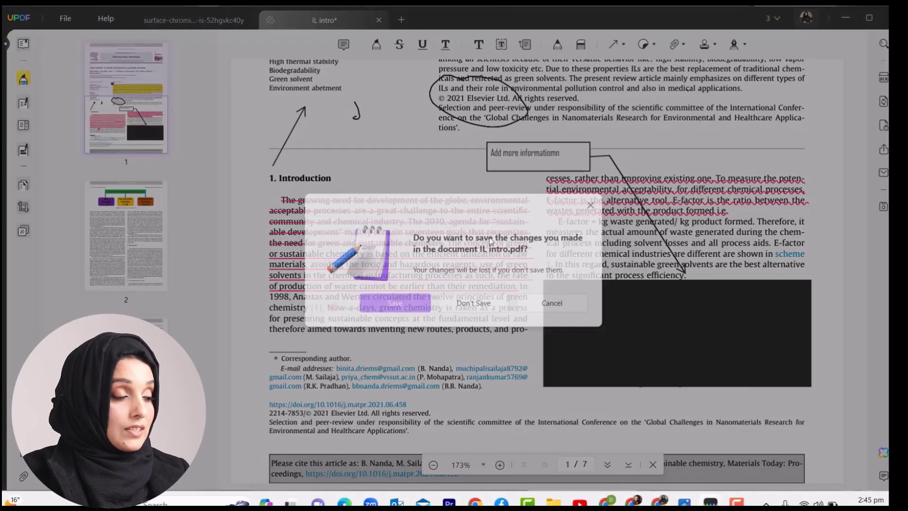
click(886, 18)
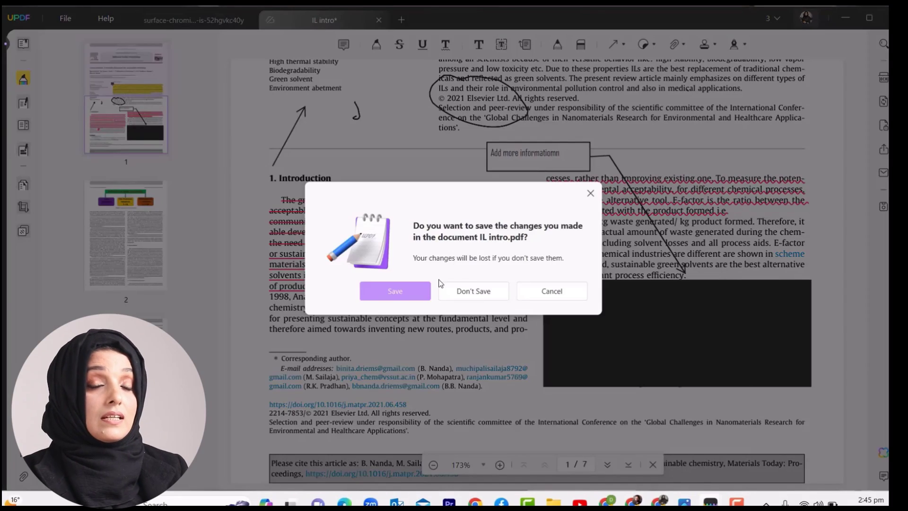
click(589, 194)
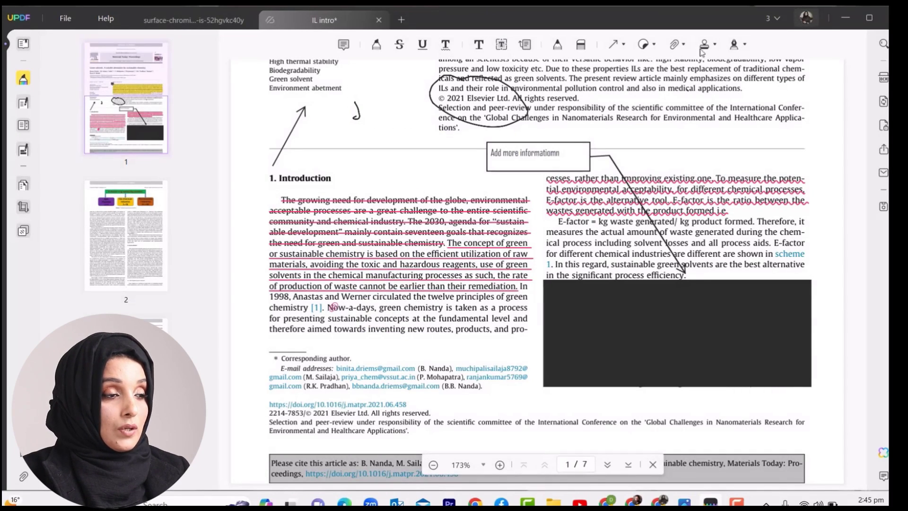
- Place the preset REVISED stamp on page 2
click(715, 45)
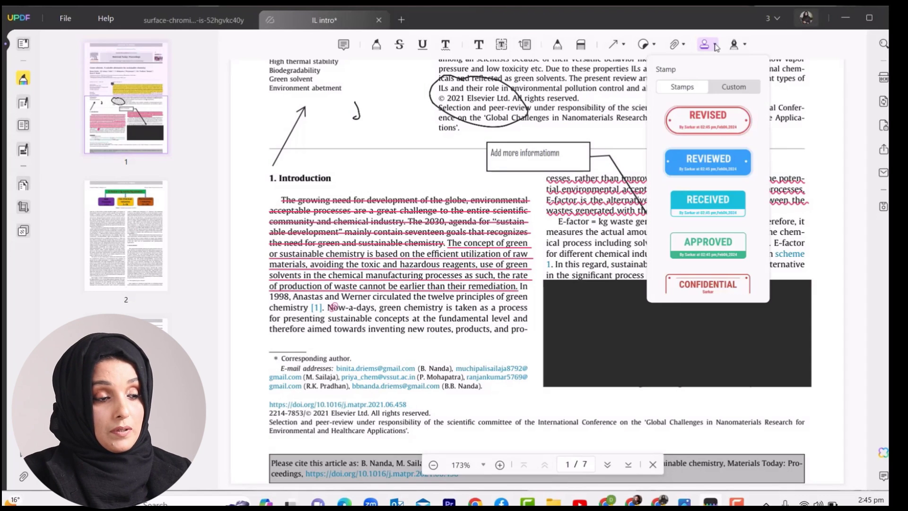
scroll(714, 166, down, 3)
click(716, 185)
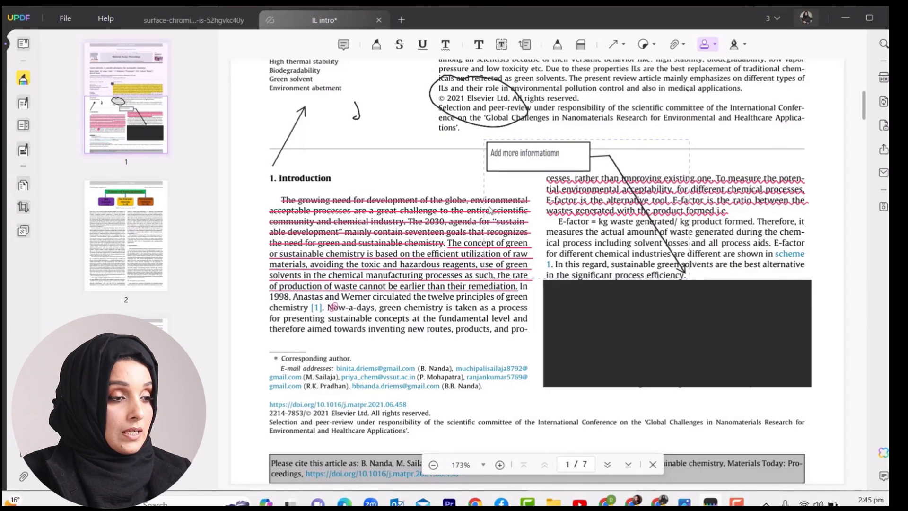
click(713, 116)
scroll(407, 303, down, 10)
click(407, 317)
scroll(578, 168, down, 2)
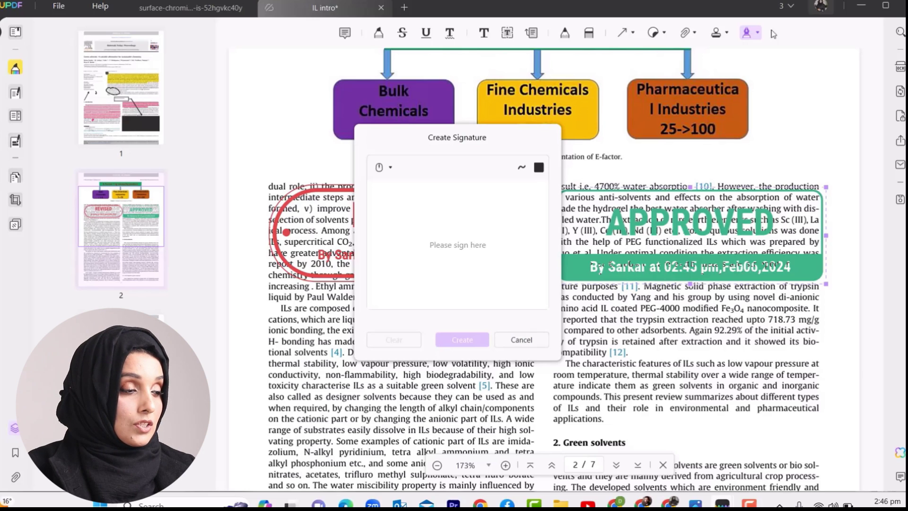
- Draw and create the Rz signature, then place it beside the '2. Green solvents' heading
mouse_move(416, 231)
mouse_down()
mouse_move(428, 216)
mouse_move(440, 228)
mouse_move(507, 218)
mouse_up()
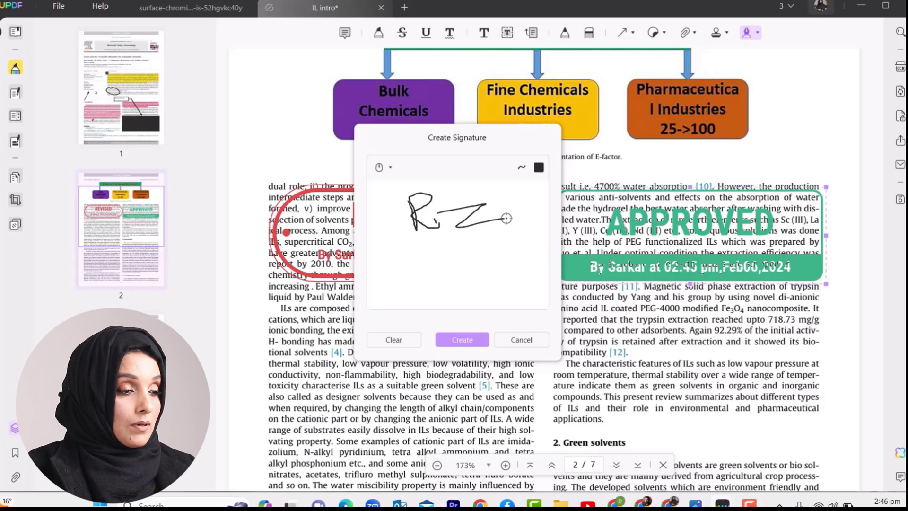
click(462, 340)
key(Escape)
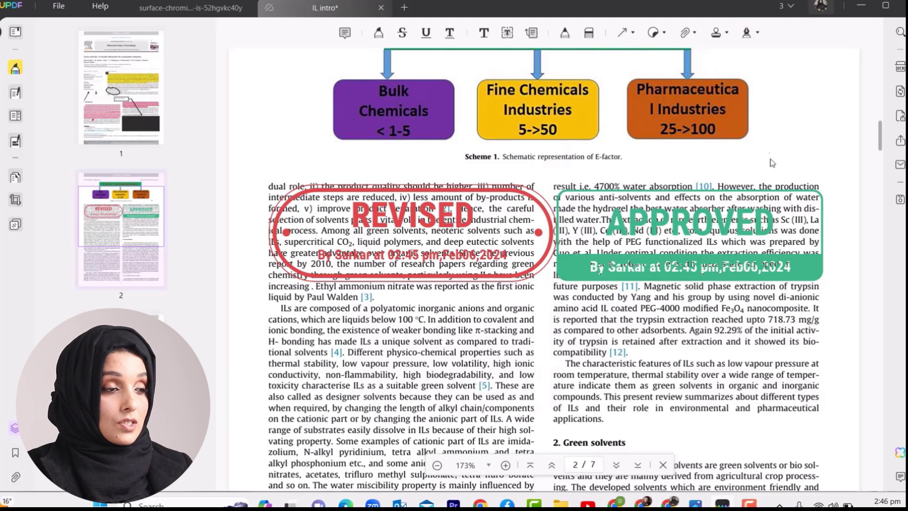
click(636, 439)
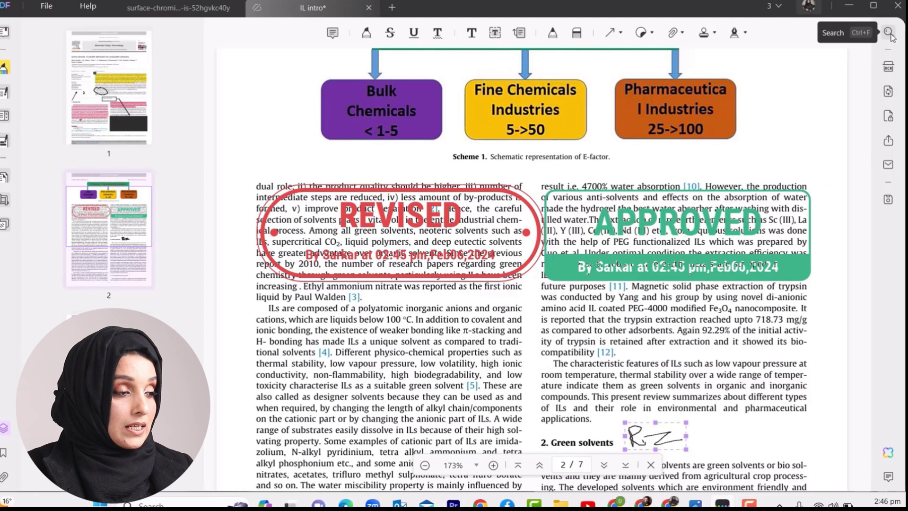
click(889, 33)
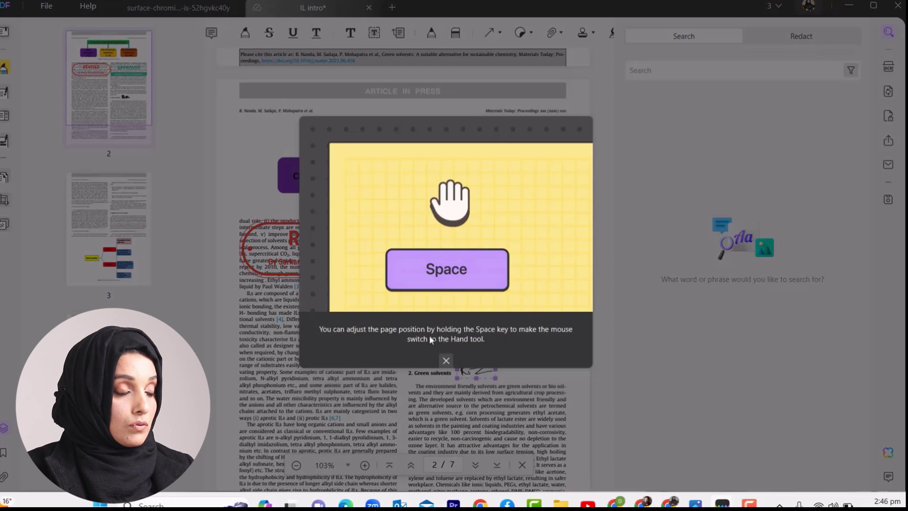
- Search the document for 'ionic liquids', finding 23 results, then list the export formats
click(446, 358)
click(714, 71)
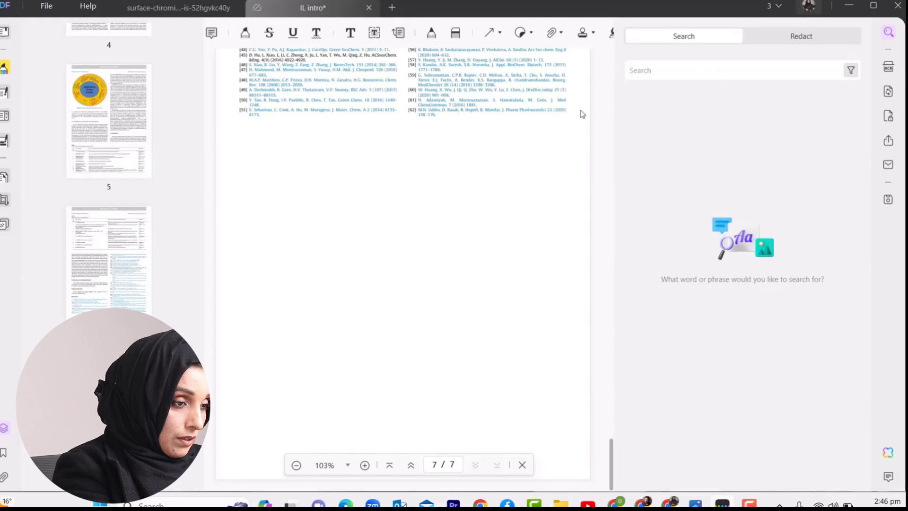
click(613, 97)
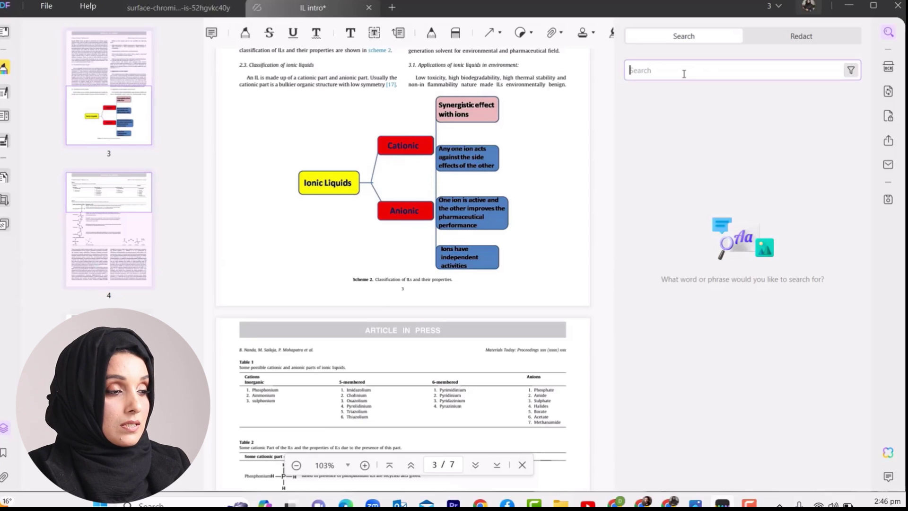
text(ionic liquids)
key(Return)
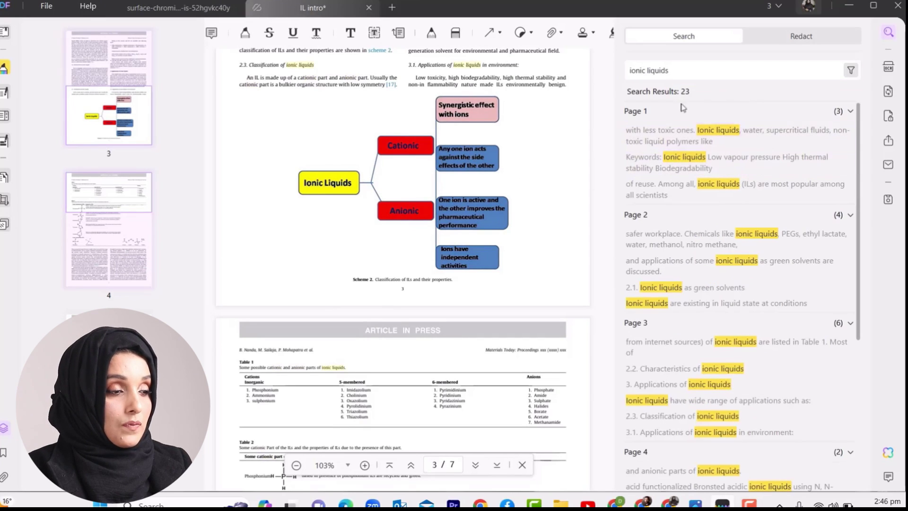
scroll(719, 125, down, 5)
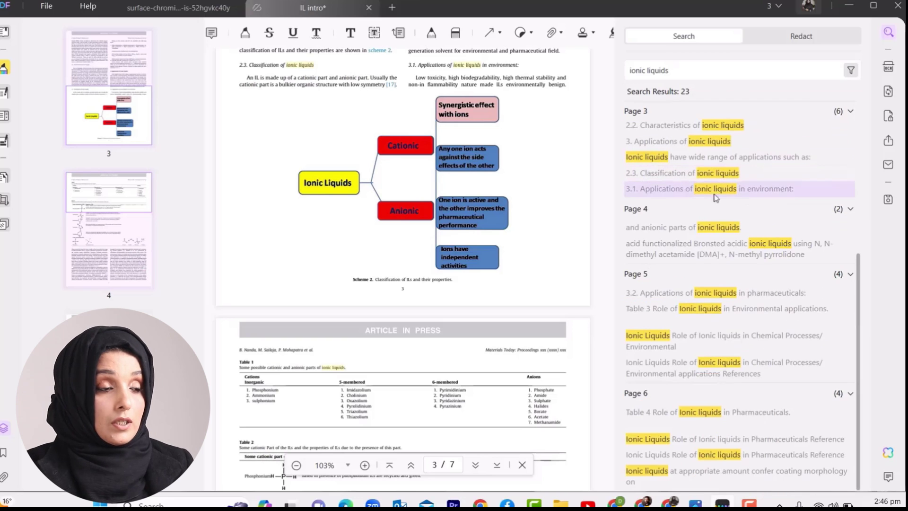
scroll(693, 296, up, 5)
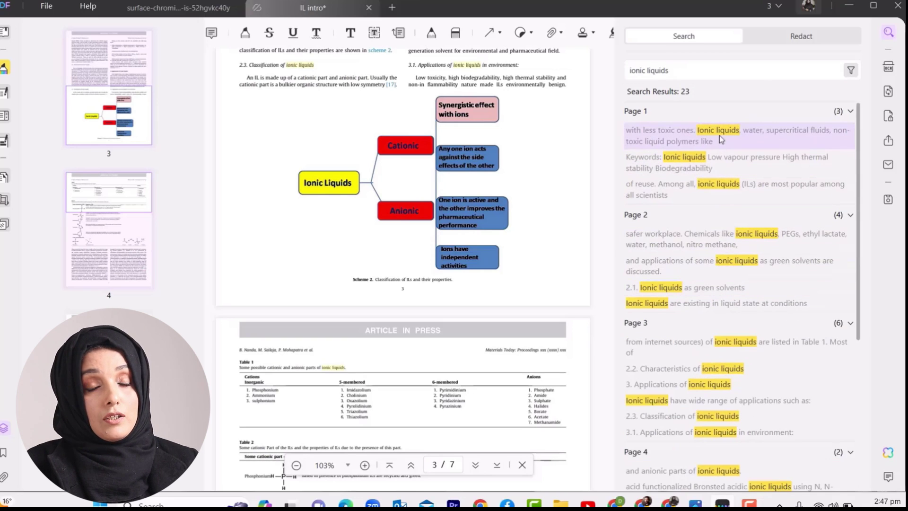
click(888, 90)
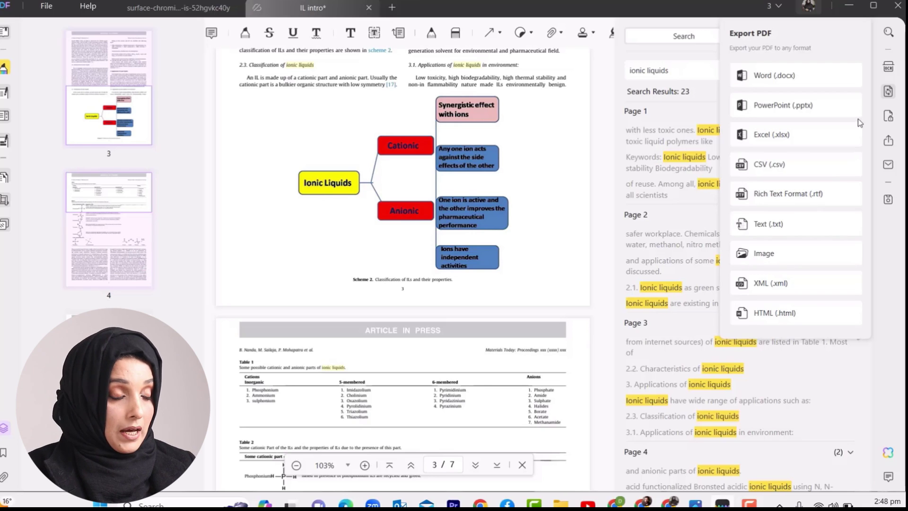
- Review the Document Open password and Permissions password settings without applying any protection
click(889, 116)
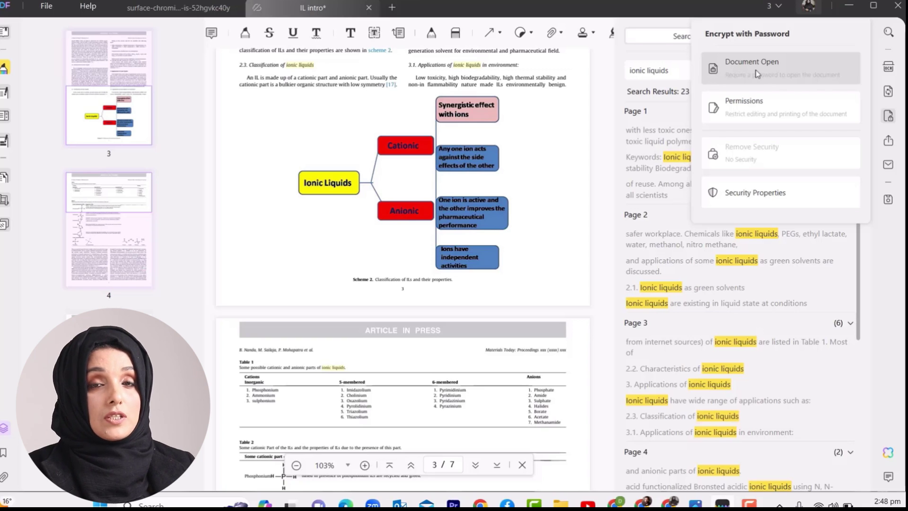
click(756, 70)
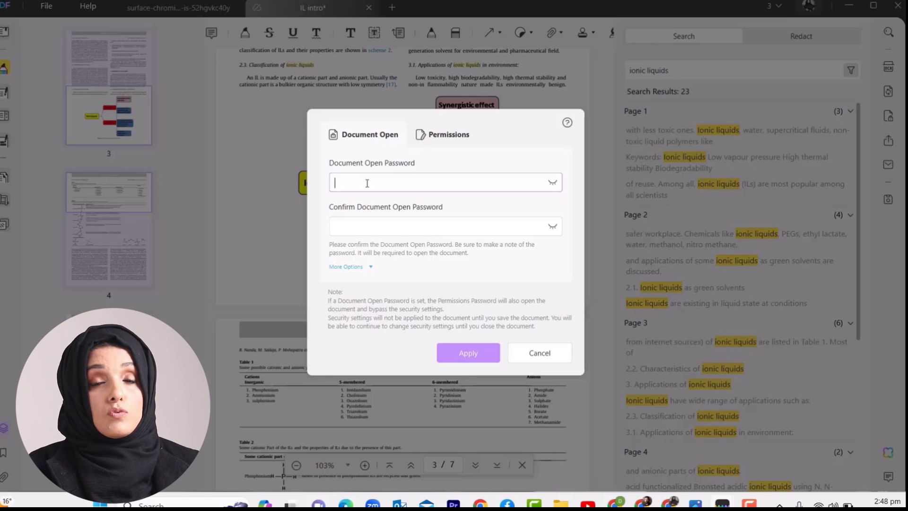
click(442, 142)
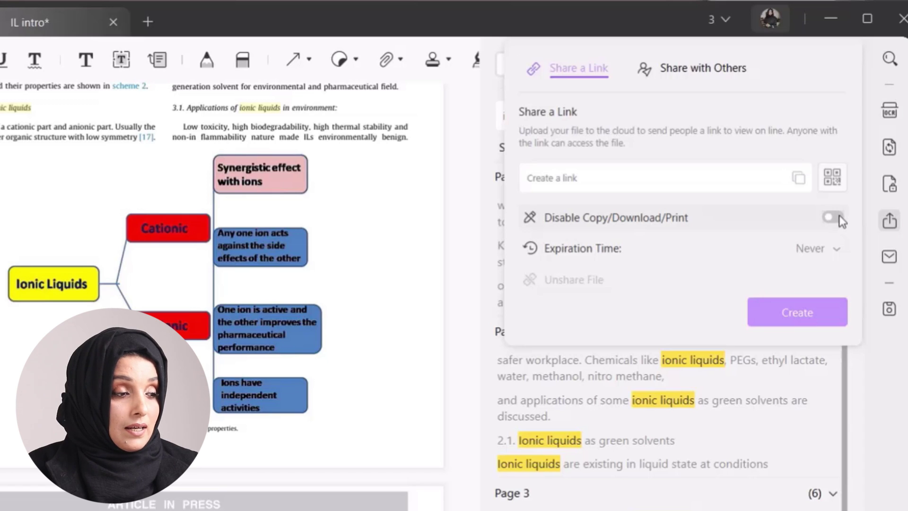
- Create a share link with copying, downloading and printing disabled, expiring after 1 day
click(839, 215)
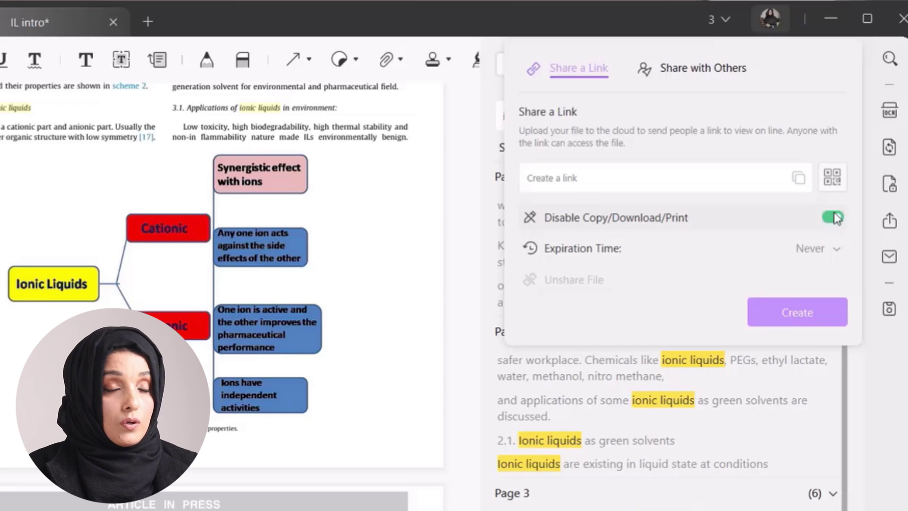
click(834, 253)
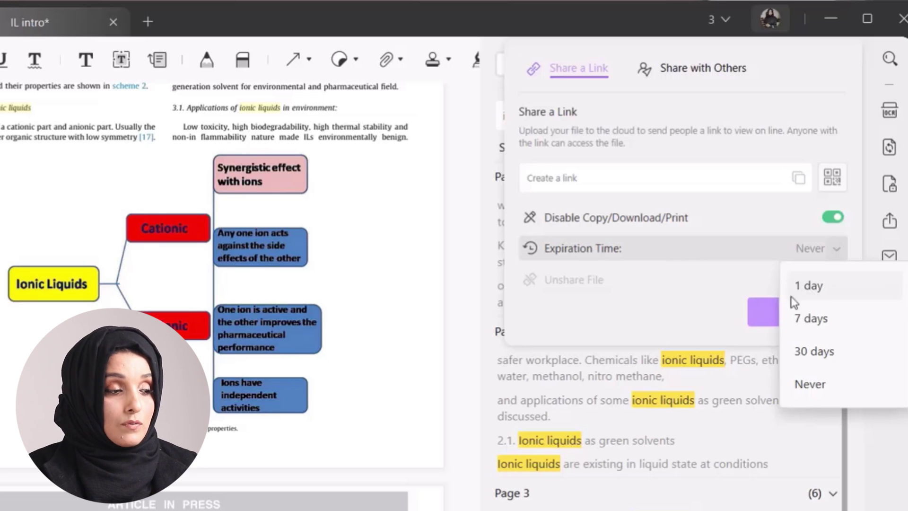
click(813, 287)
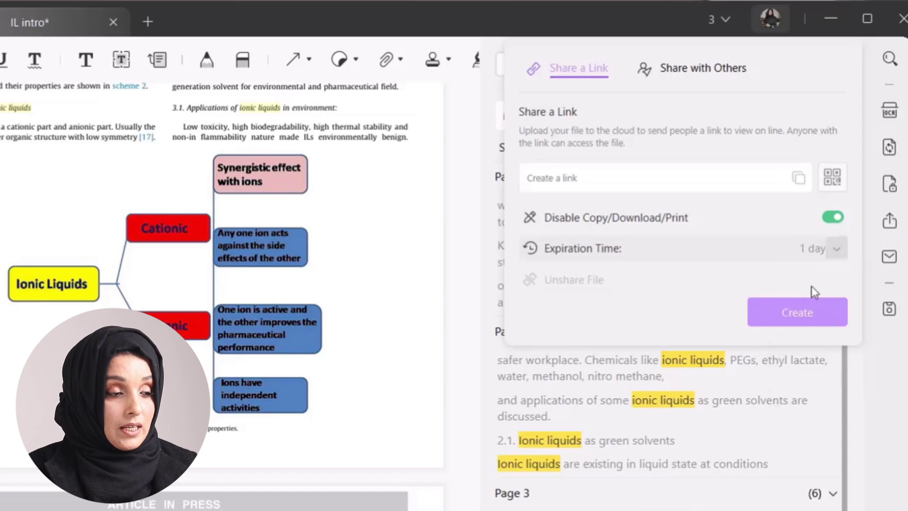
click(787, 312)
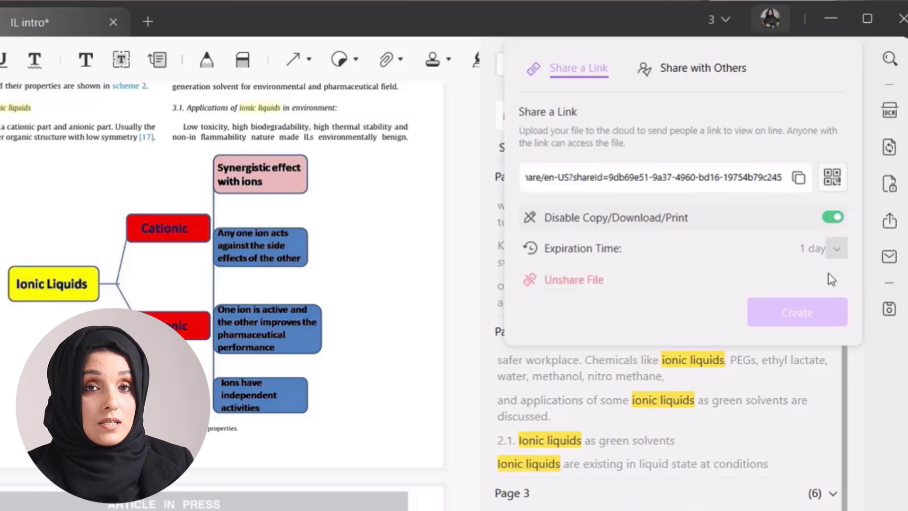
- Switch to the Share with Others e-mail form and view the save-a-copy options
click(704, 76)
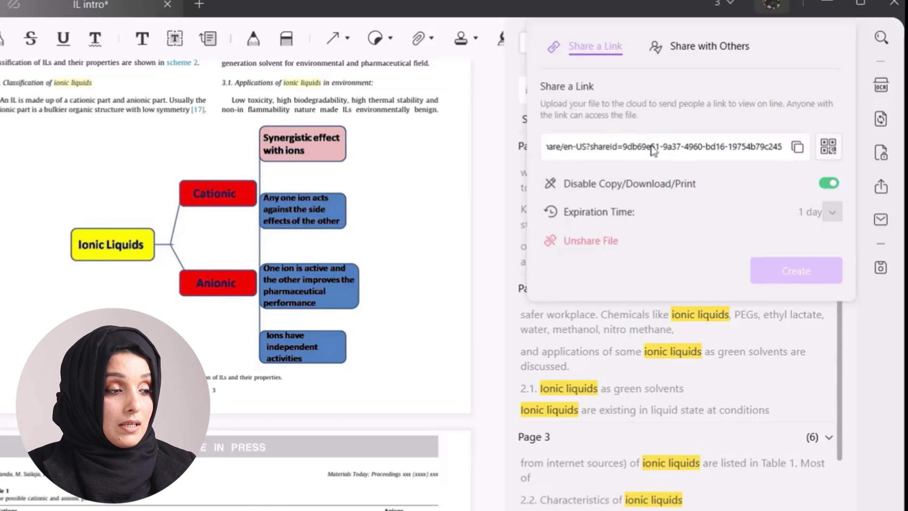
click(709, 49)
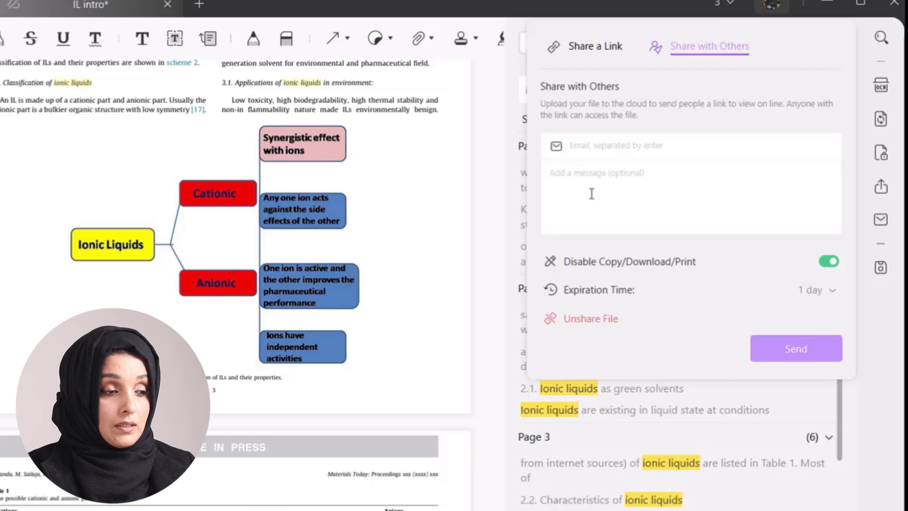
click(881, 267)
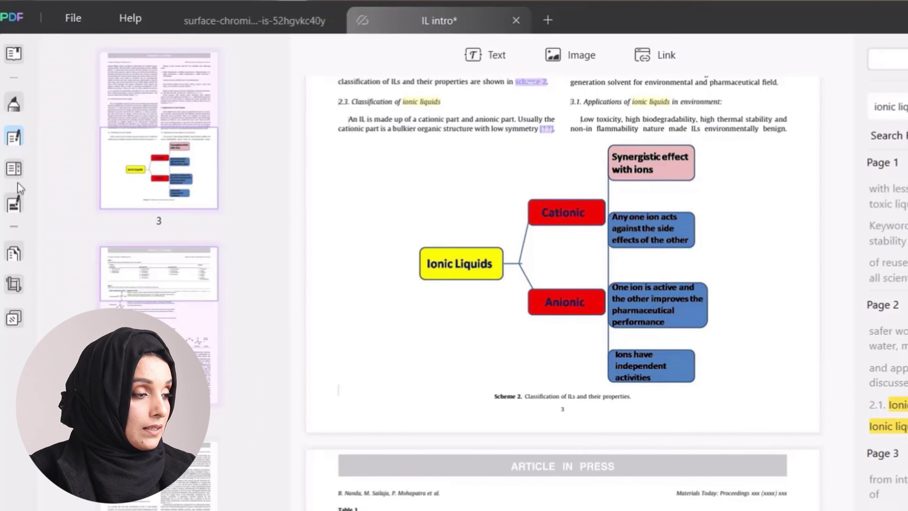
- Nudge the Scheme 2 diagram slightly down and to the right
click(604, 227)
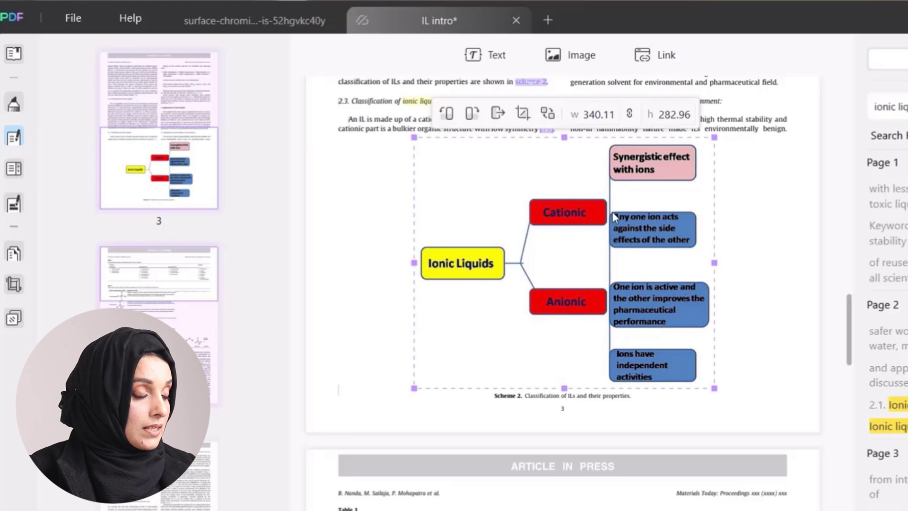
drag(603, 227, 605, 231)
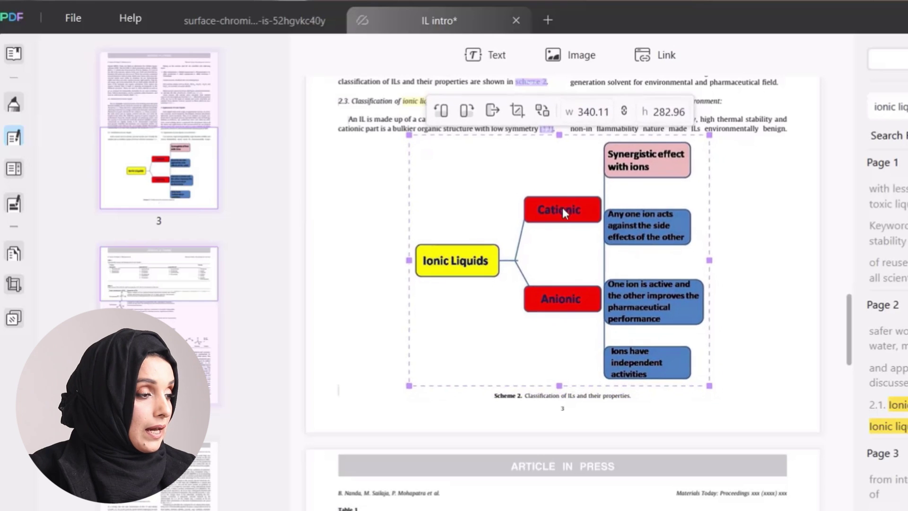
click(14, 104)
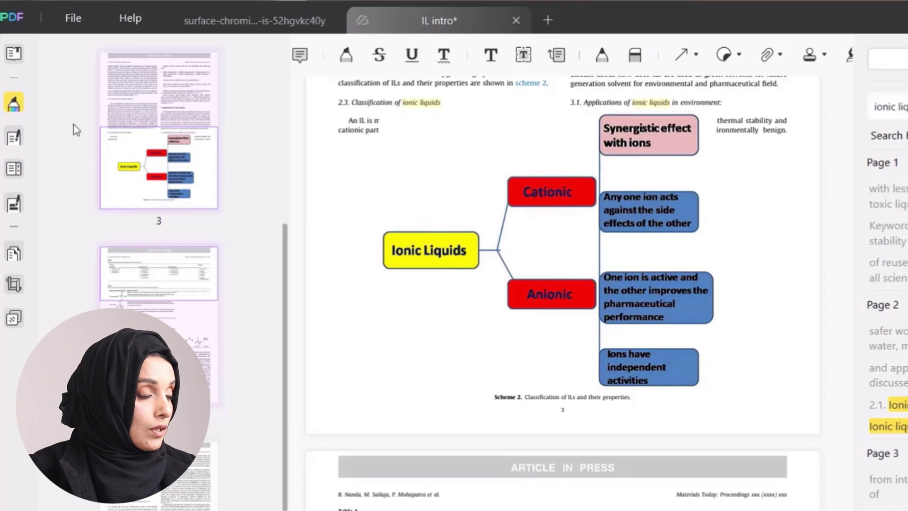
click(14, 136)
click(515, 181)
- Widen the Table 1 Inorganic cations text box so the list rewraps
scroll(543, 252, down, 4)
click(411, 480)
scroll(523, 352, down, 4)
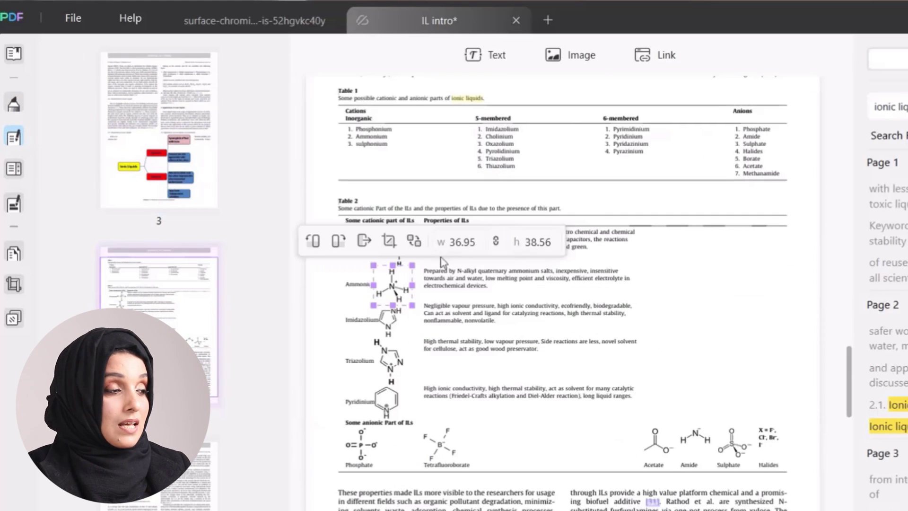
click(379, 136)
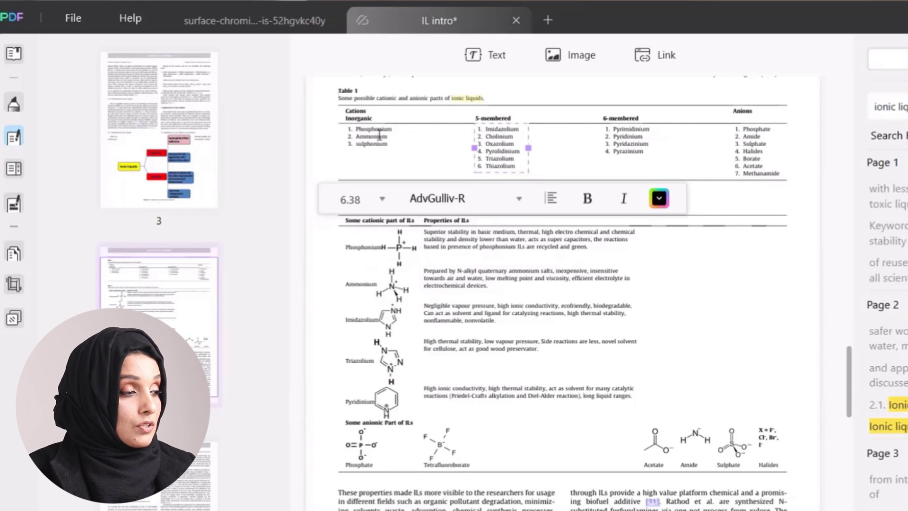
mouse_move(403, 138)
mouse_down()
mouse_move(445, 137)
mouse_move(389, 137)
mouse_move(405, 137)
mouse_up()
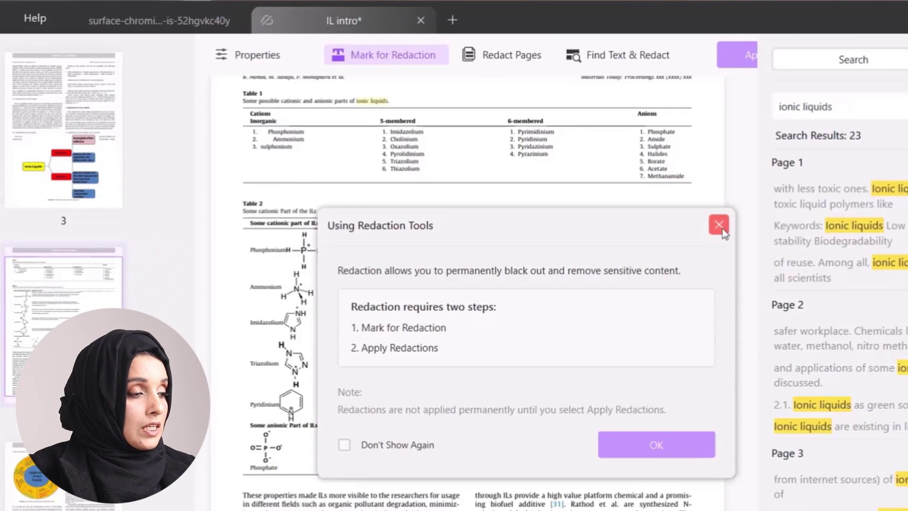
- Dismiss the redaction intro and move the page 3 mind-map to sixth position
click(722, 225)
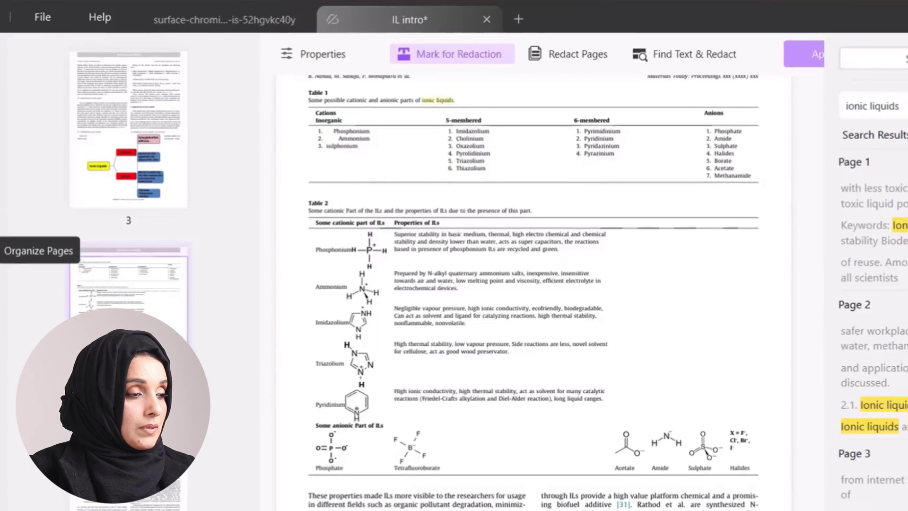
click(1, 251)
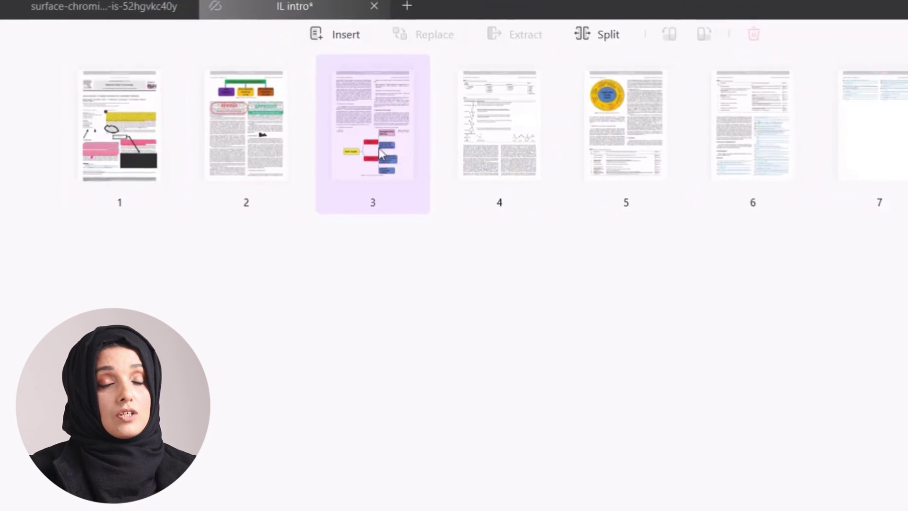
drag(381, 154, 601, 143)
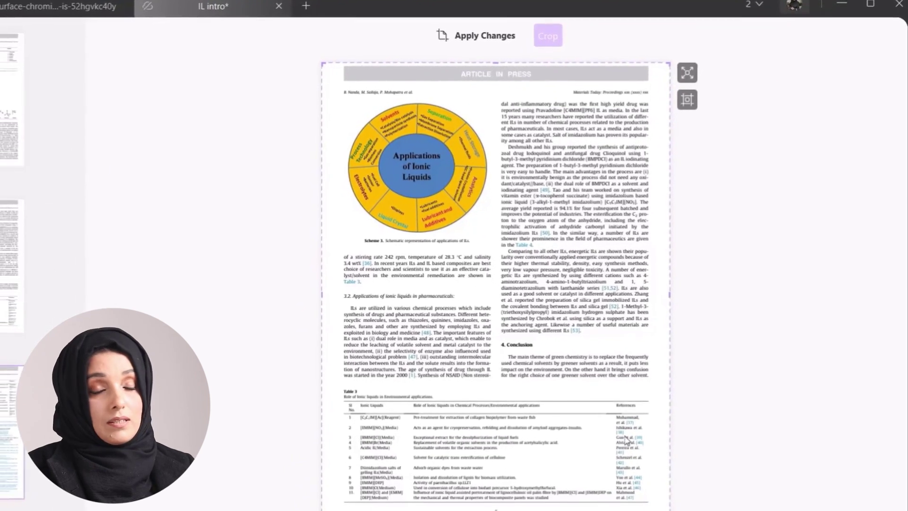
- Crop page 4 to its upper part below Scheme 3 and pick a solid-colour background
drag(512, 495, 512, 223)
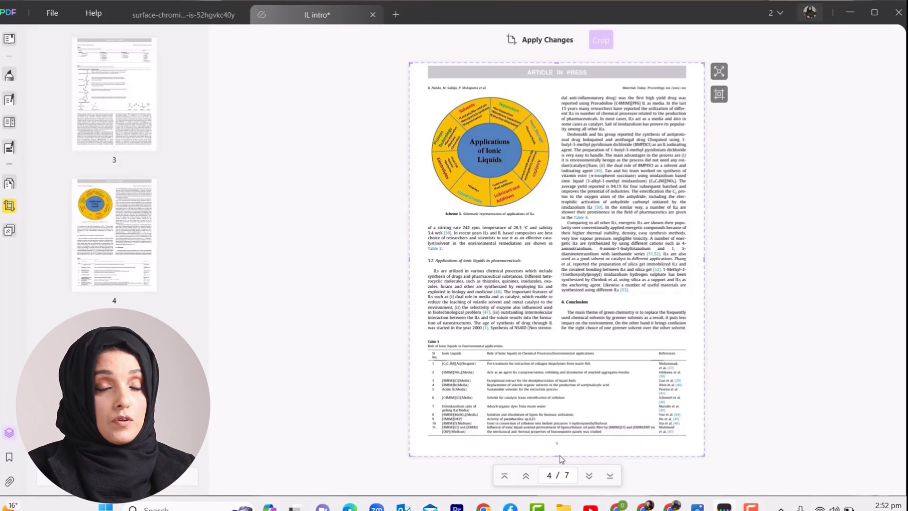
drag(558, 456, 572, 338)
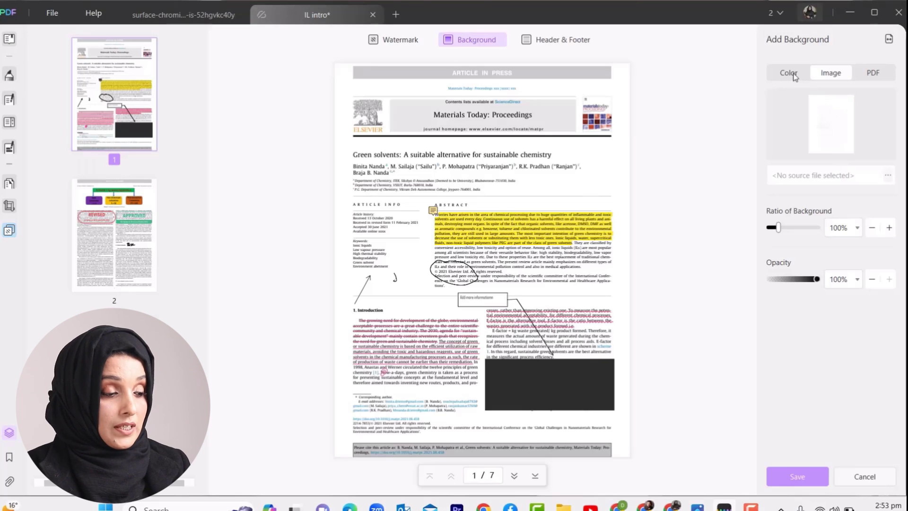
click(794, 75)
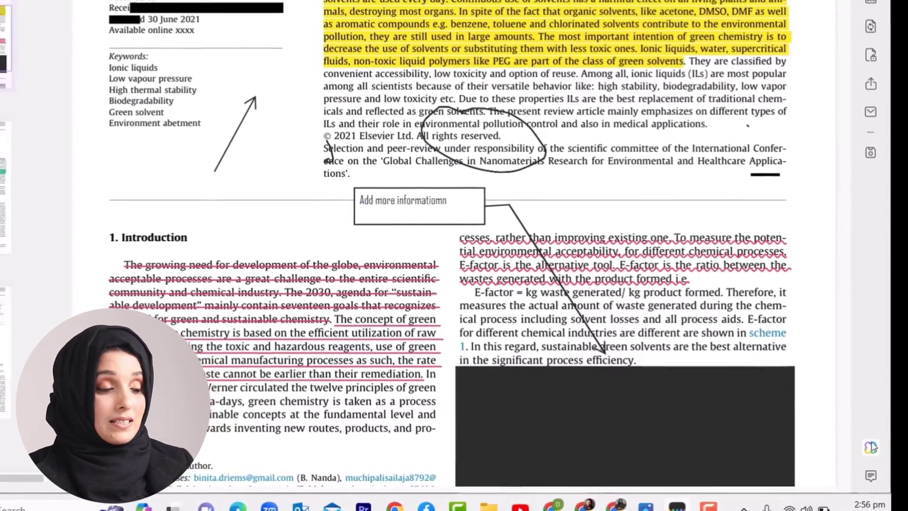
- Upload IL intro to UPDF AI and view its summary in the Ask PDF tab
click(872, 447)
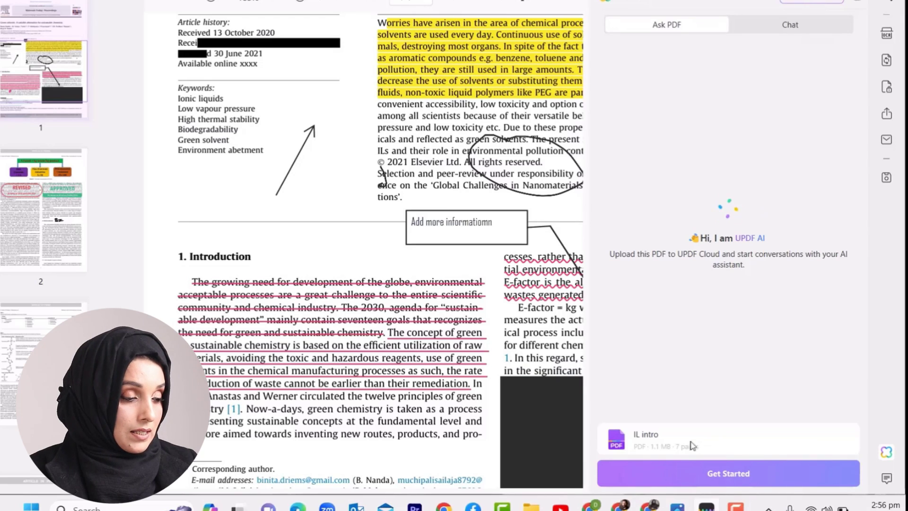
click(723, 473)
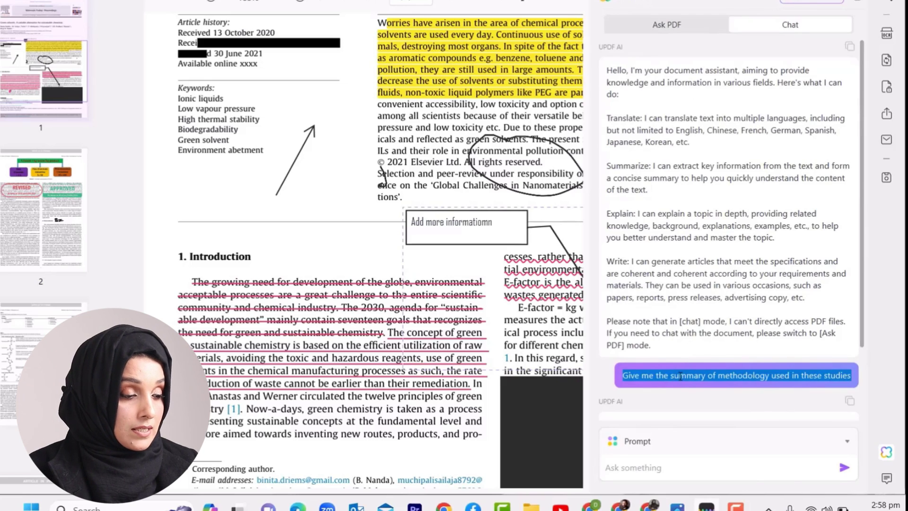
click(682, 25)
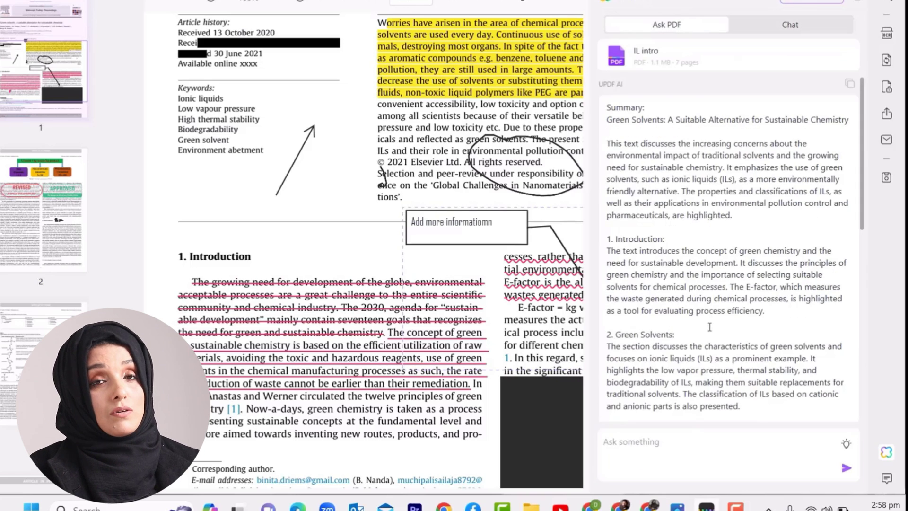